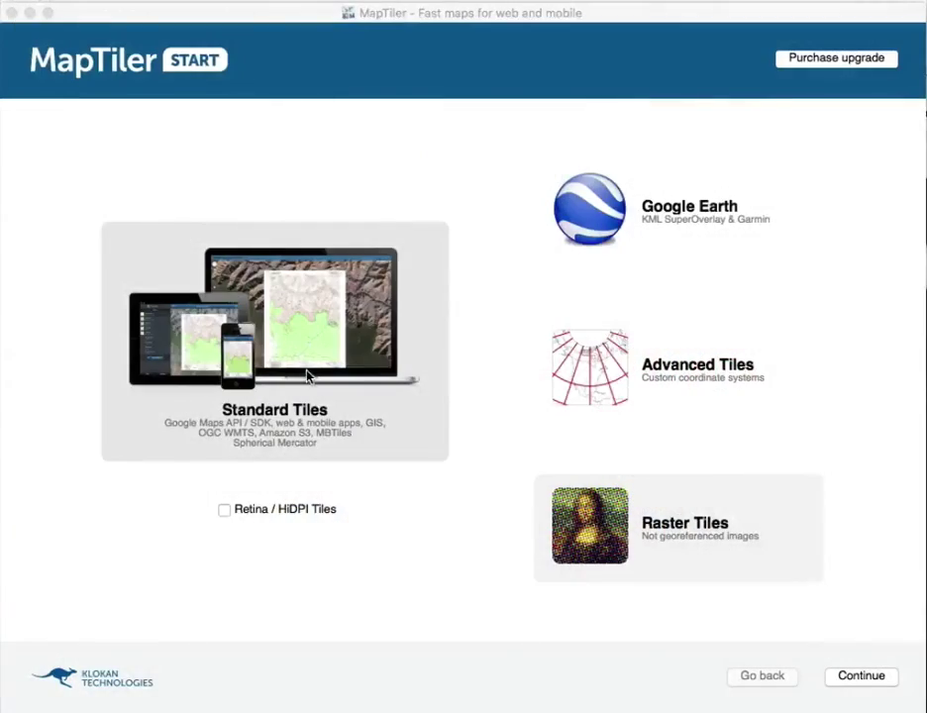
Load campus-small.jpg for Standard Tiles in WGS84 (EPSG:4326) and choose to assign its location visually with the Georeferencer
left_click(306, 376)
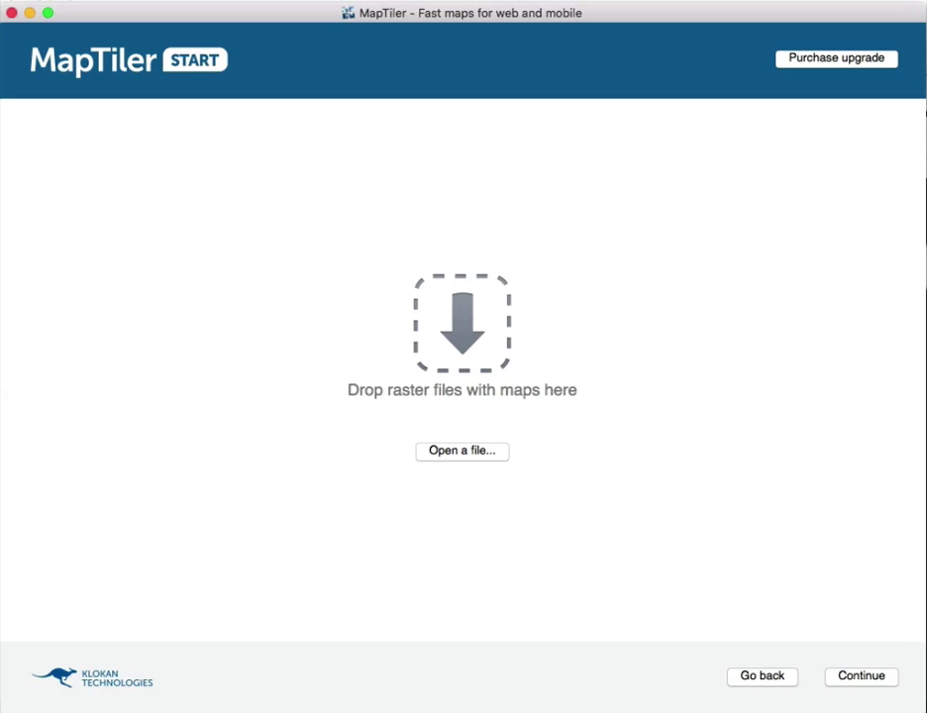
left_click_drag(10, 337, 483, 372)
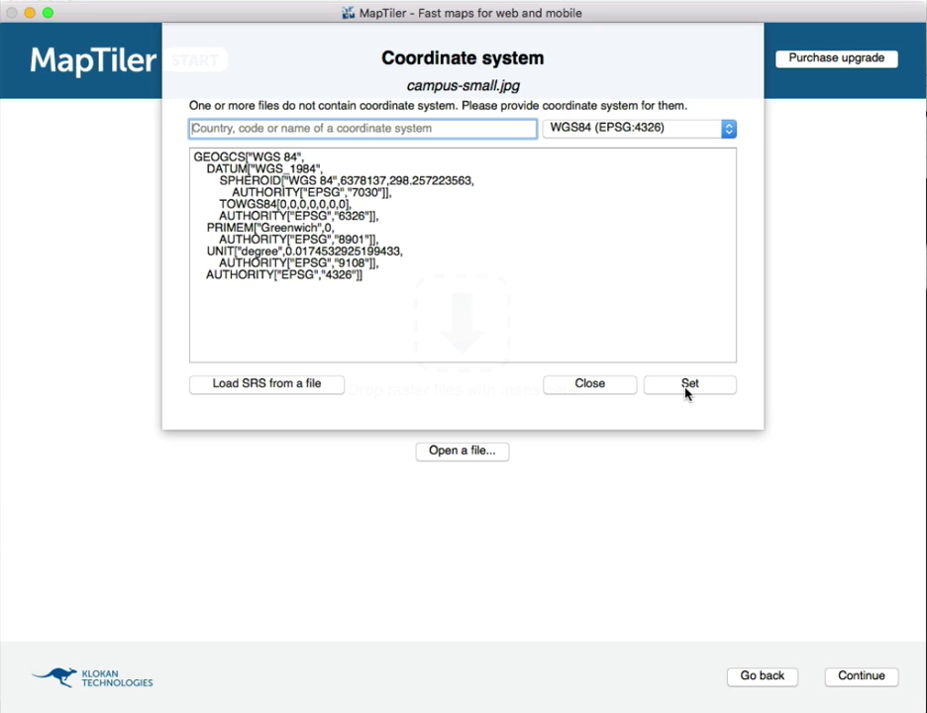
left_click(688, 386)
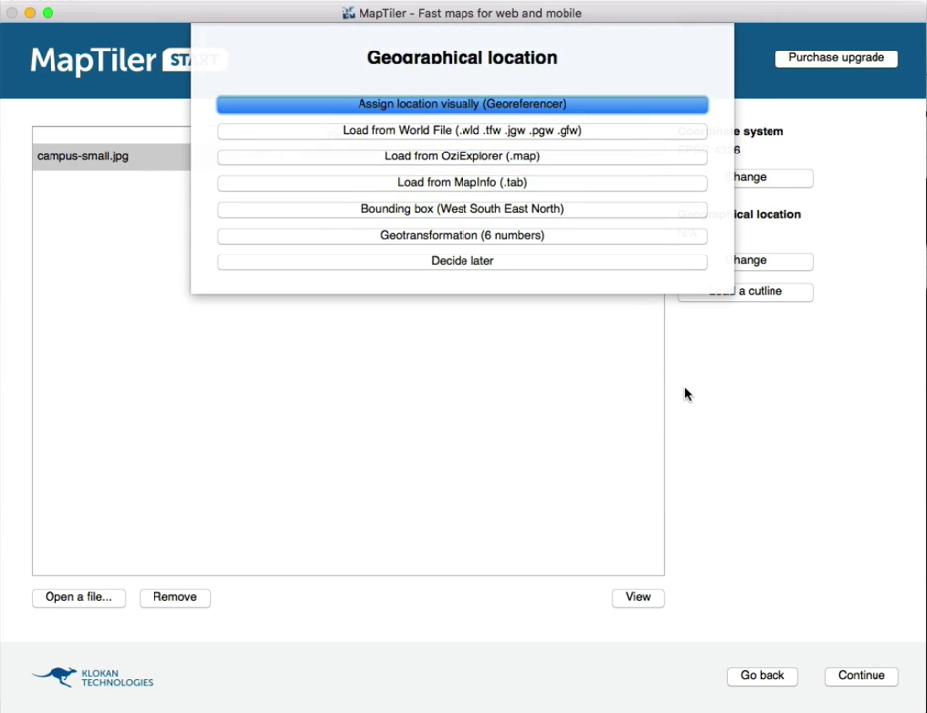
left_click(579, 105)
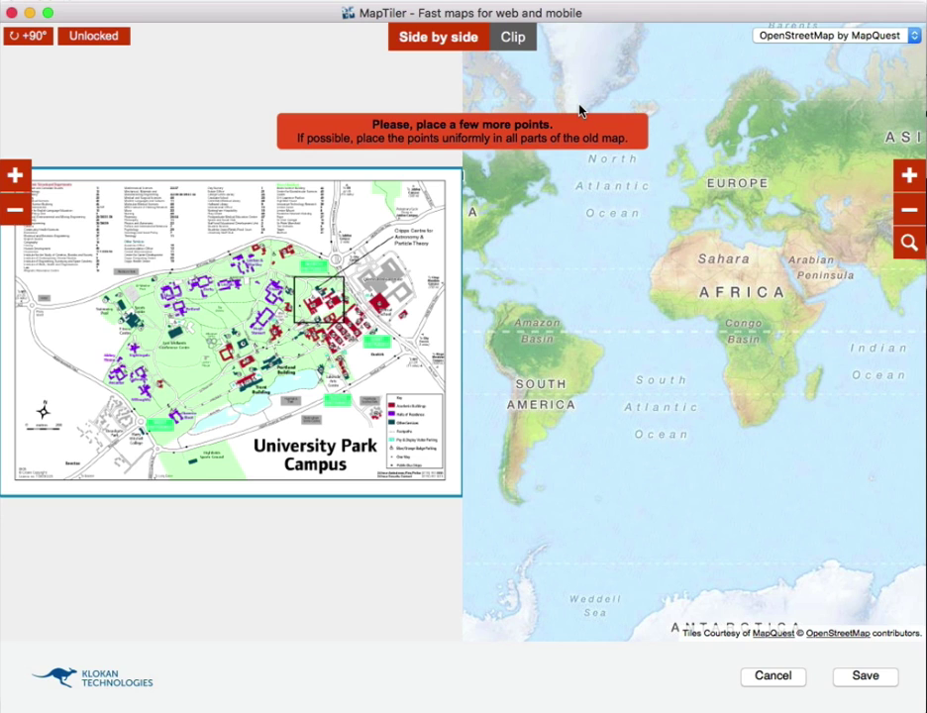
Find "university park nottingham, uk" on the reference map and switch its base layer to MapBox Satellite
left_click(909, 244)
type("university park nottingham,")
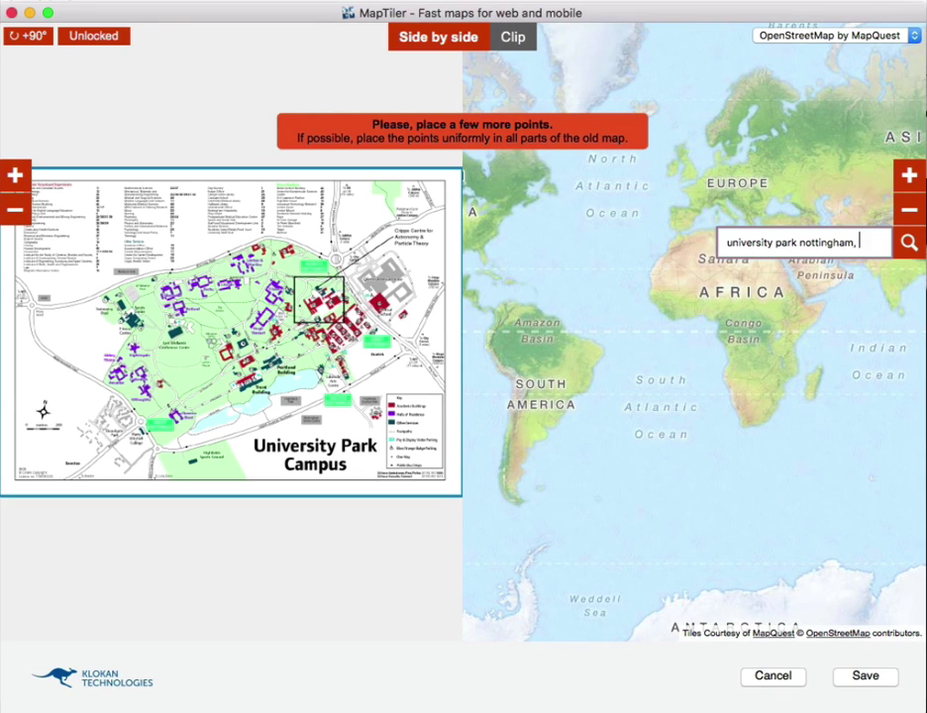
type("uk")
key("Return")
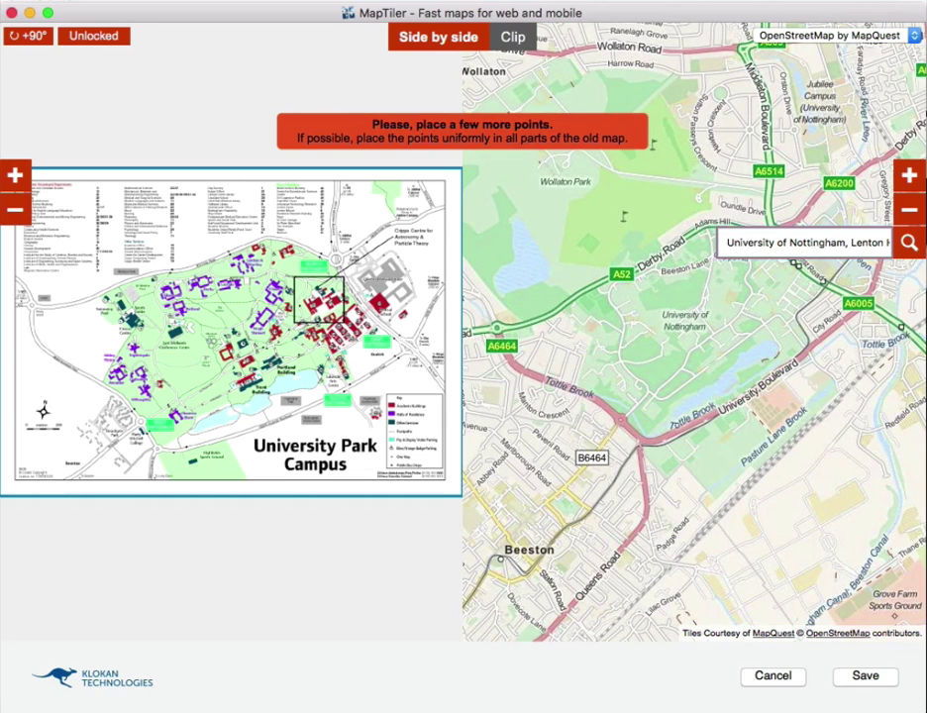
left_click(910, 36)
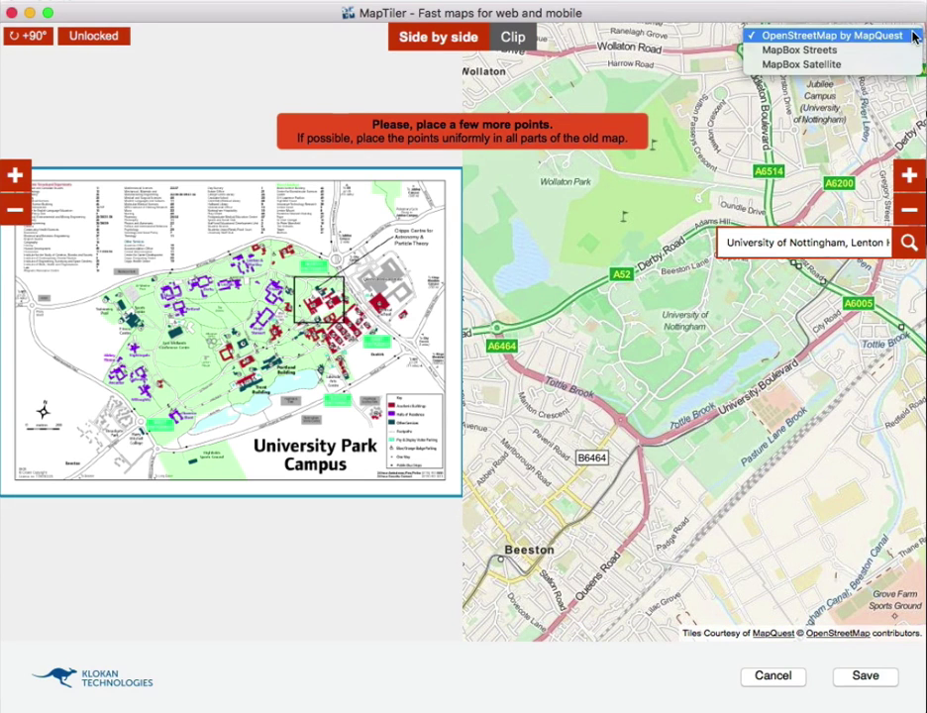
left_click(843, 65)
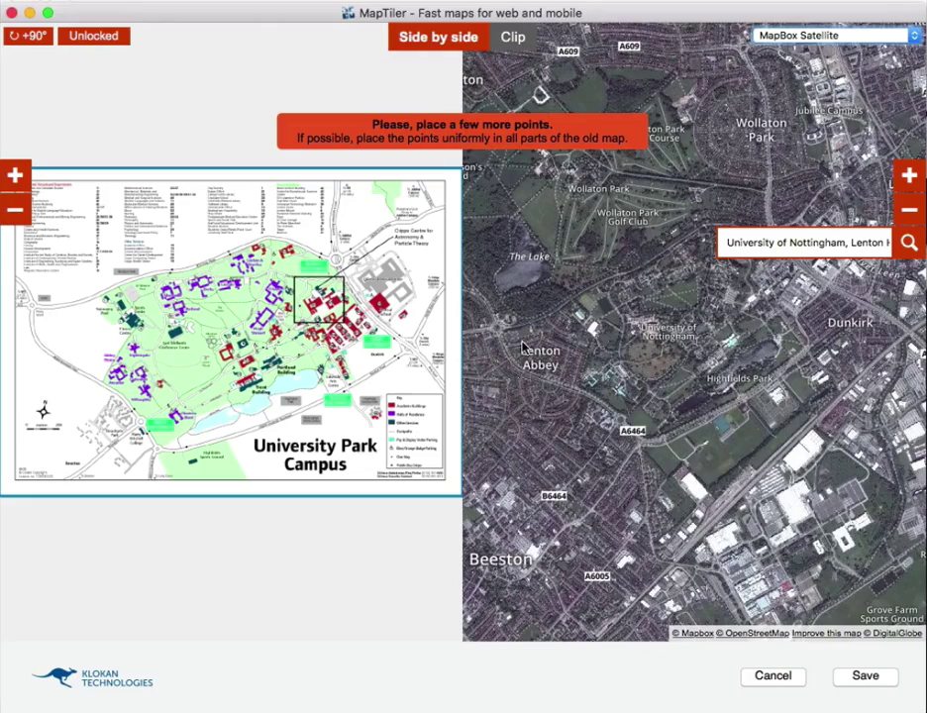
Place the first control point pair at the centre of the Priory Island roundabout on the campus map and the A52 Derby Road satellite view
left_click_drag(581, 345, 665, 344)
scroll(574, 332, "up", 10)
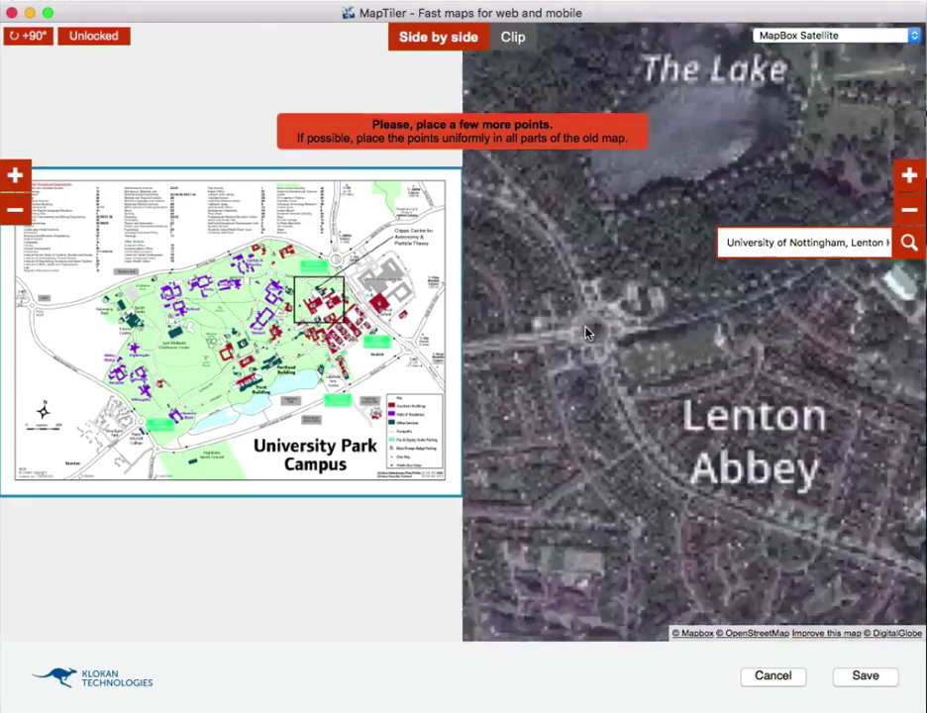
scroll(609, 344, "down", 6)
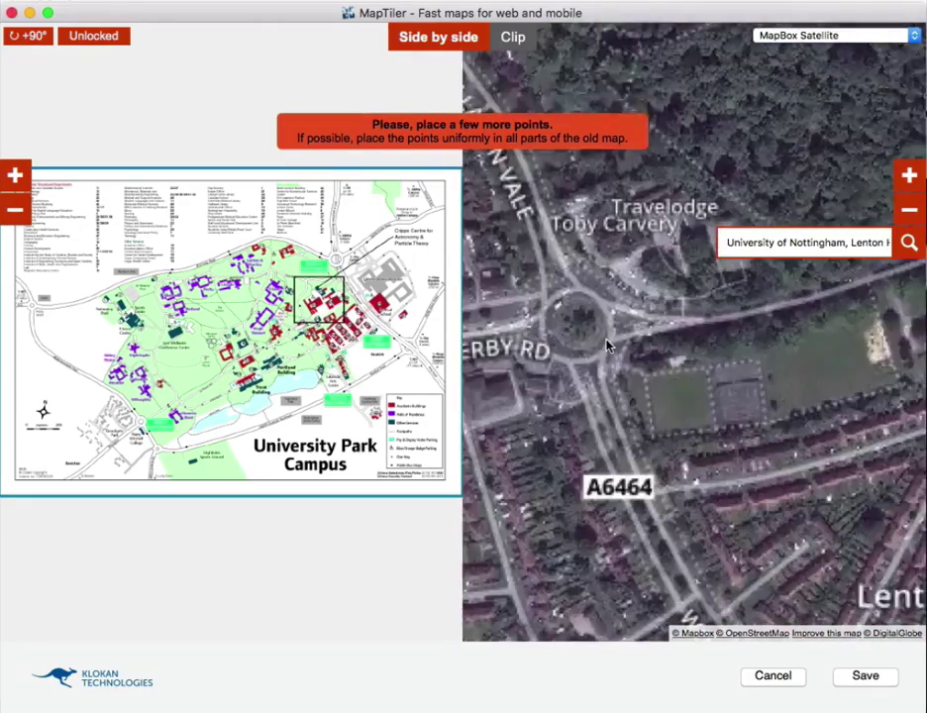
left_click_drag(607, 346, 668, 358)
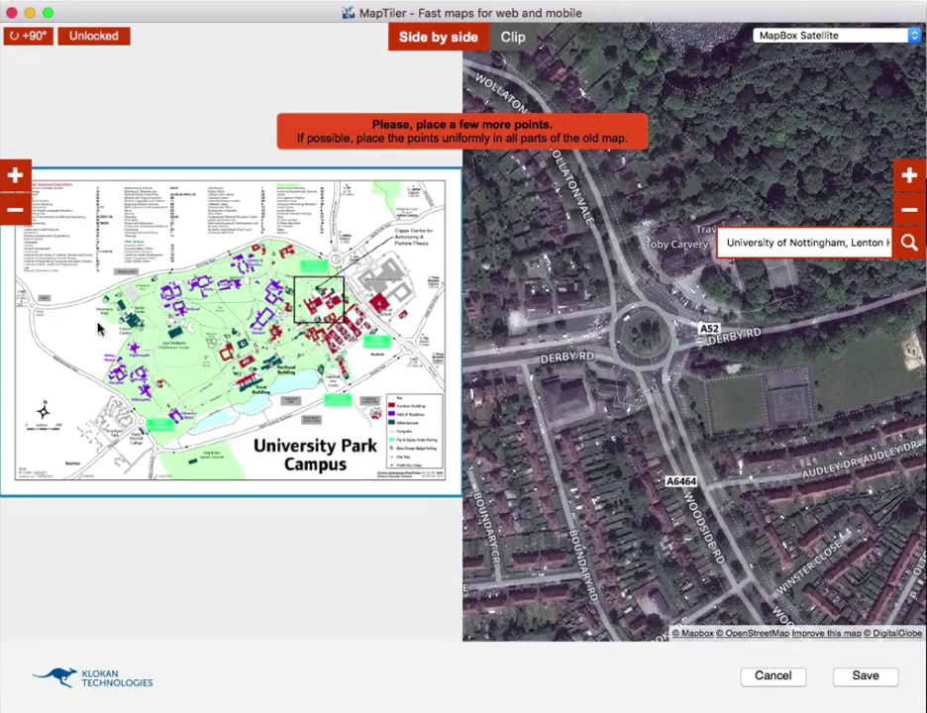
scroll(99, 332, "up", 3)
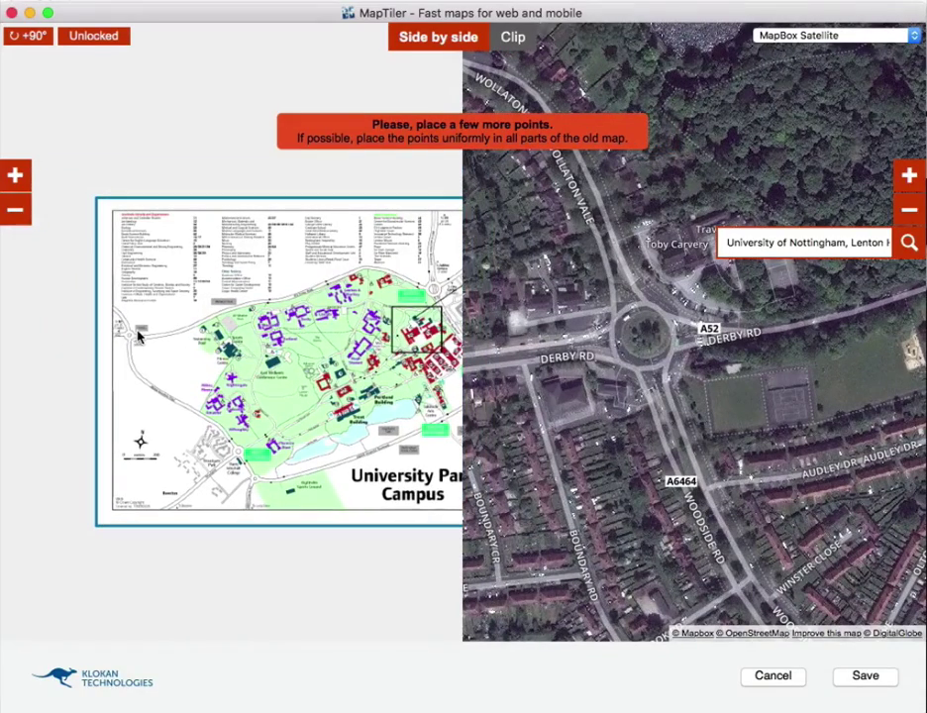
scroll(147, 343, "up", 8)
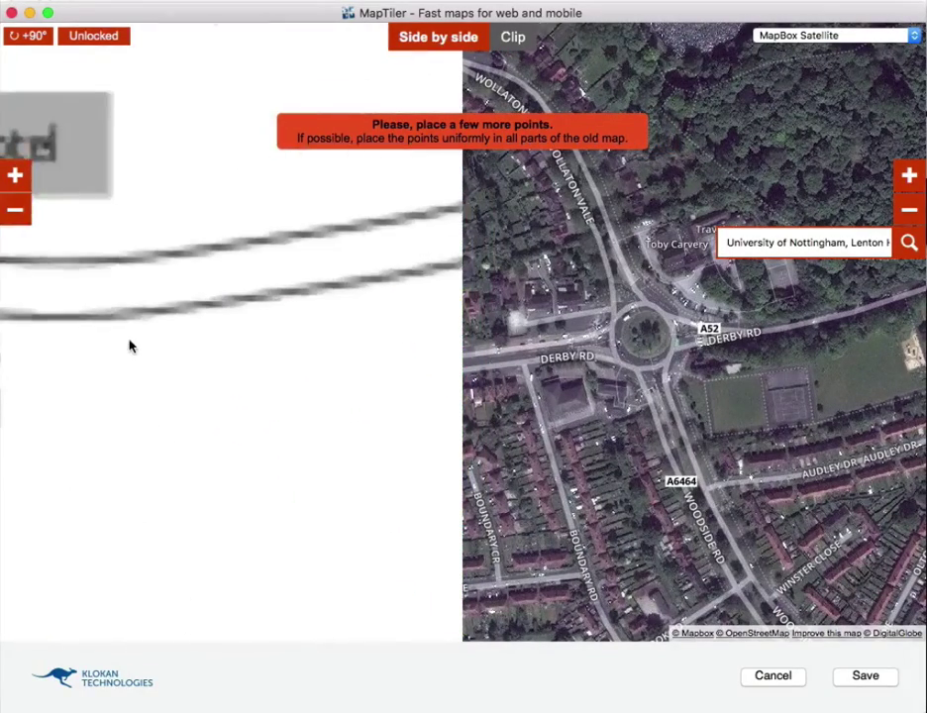
left_click_drag(420, 361, 443, 363)
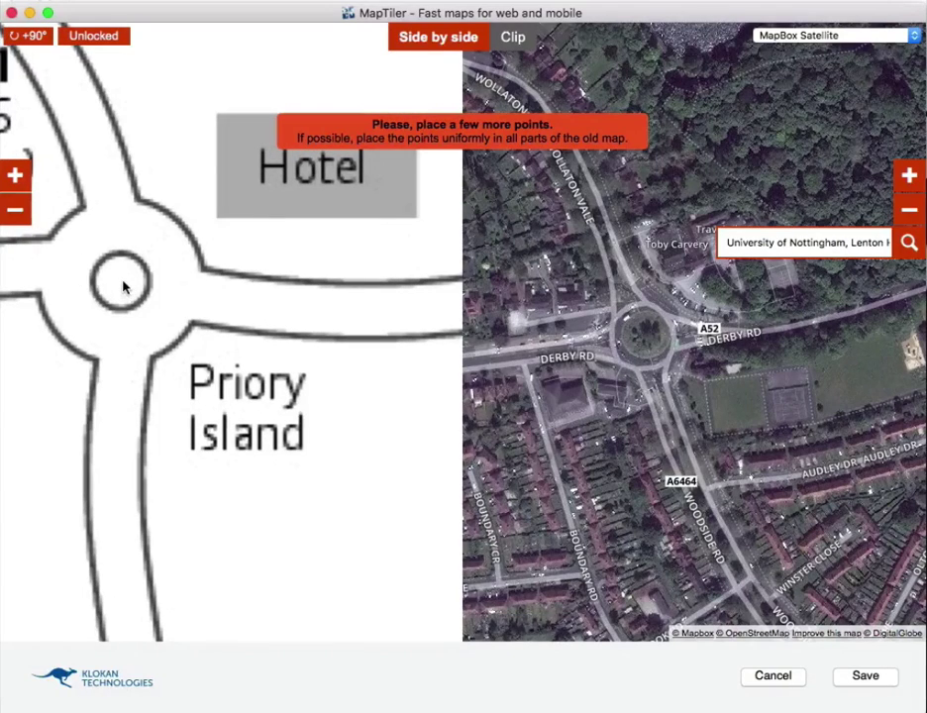
left_click(123, 283)
left_click(649, 335)
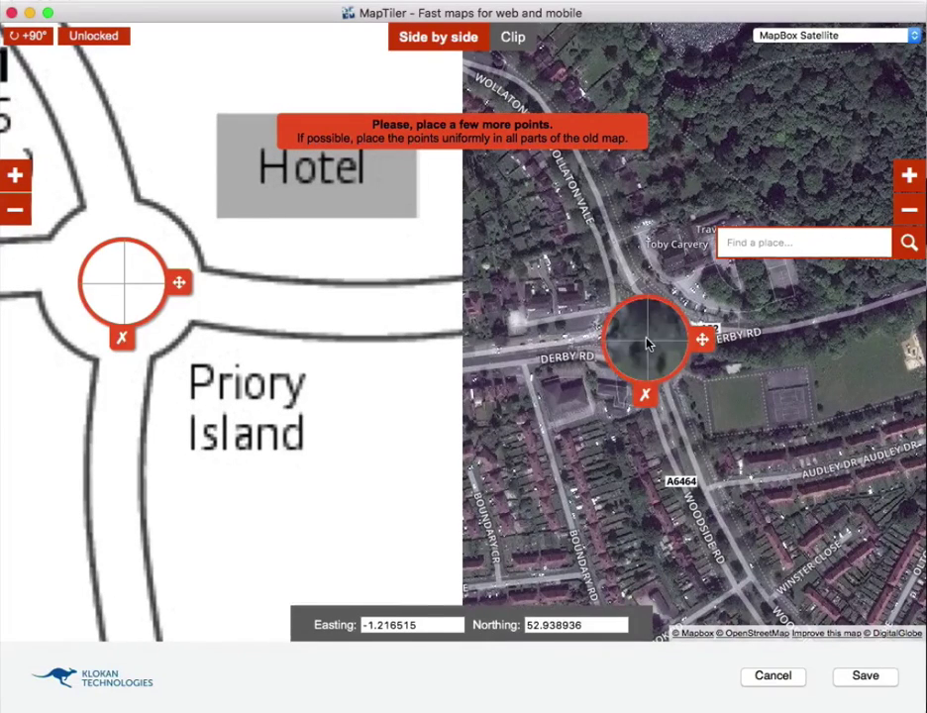
left_click(723, 414)
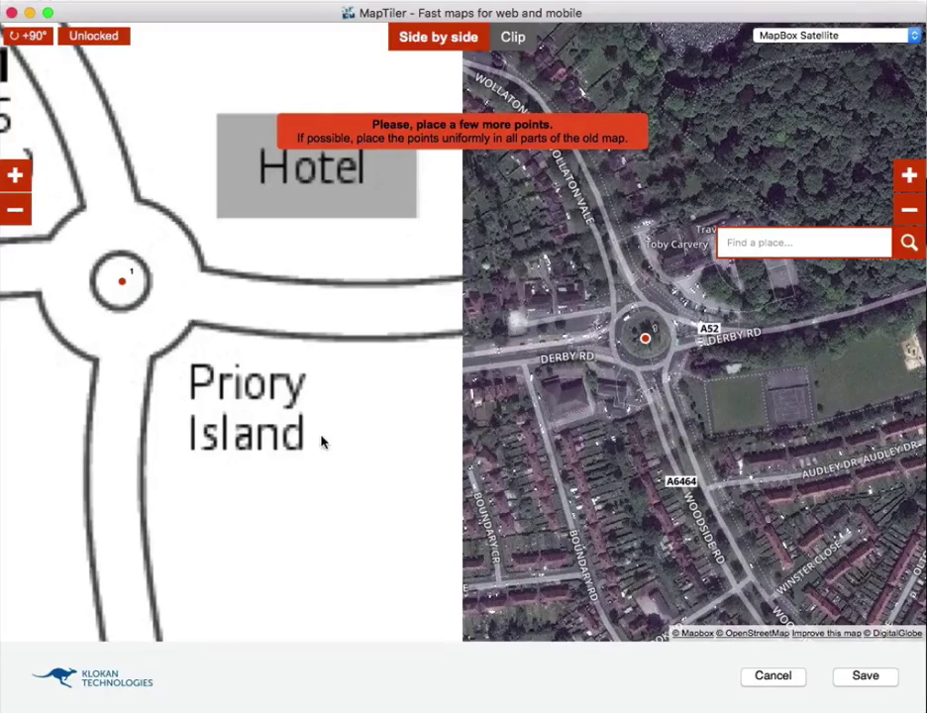
Place a second control point pair at the roundabout by the North Entrance, matching the A52 Clifton Boulevard and Derby Road junction on the satellite map
scroll(323, 438, "down", 6)
scroll(337, 471, "up", 8)
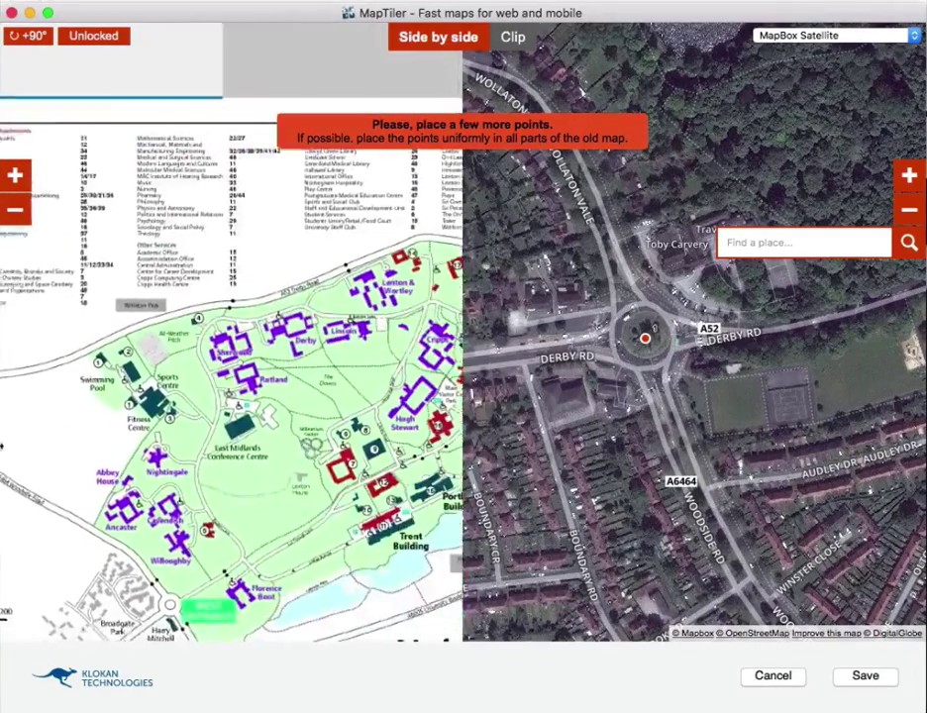
left_click_drag(315, 400, 283, 417)
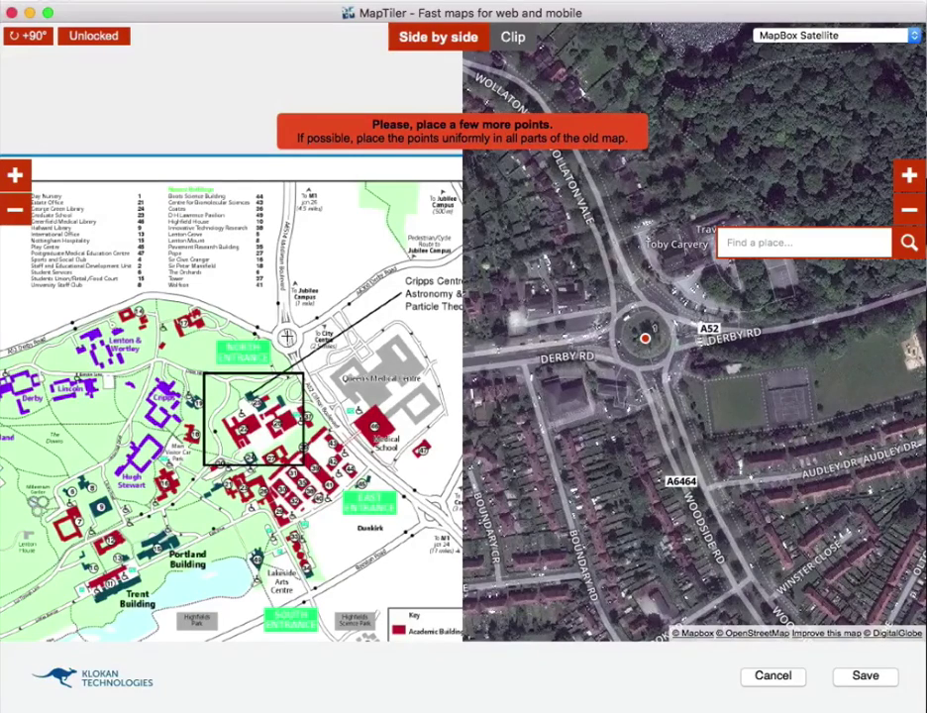
left_click(287, 337)
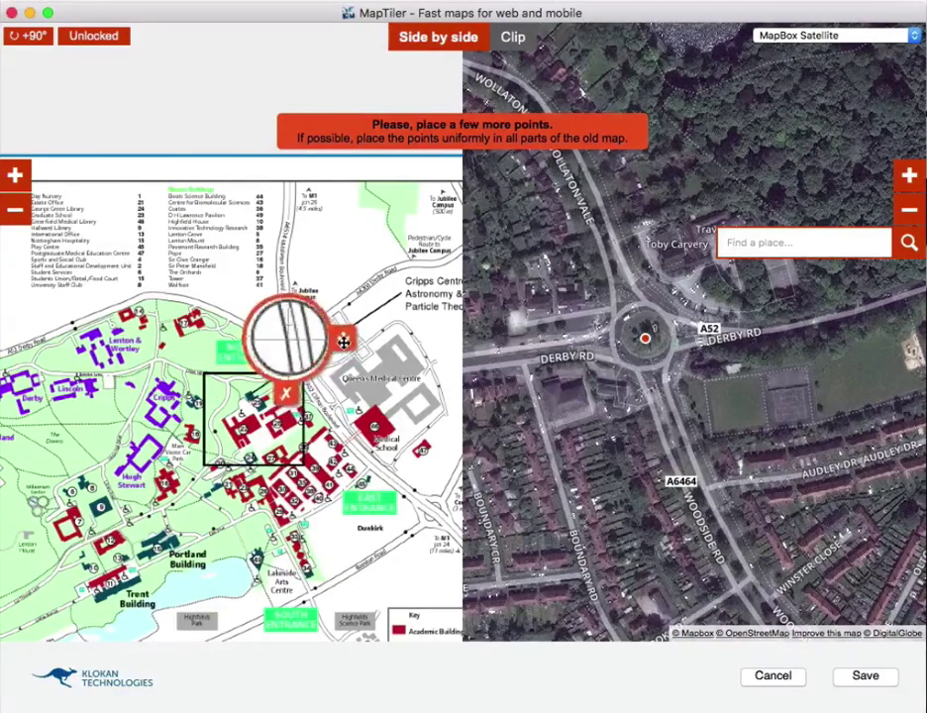
left_click_drag(344, 342, 344, 342)
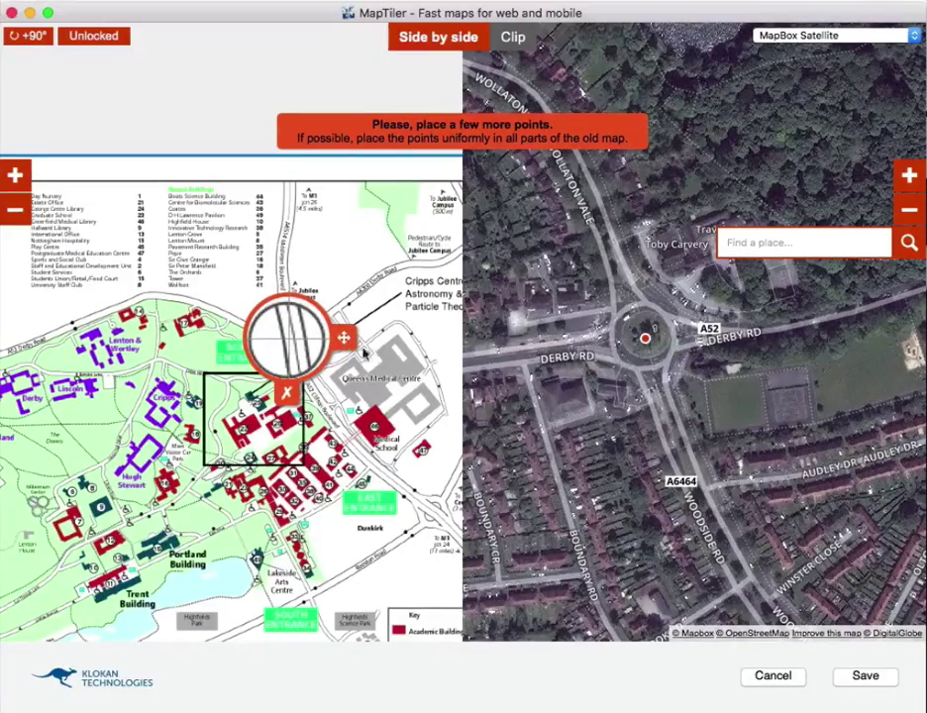
scroll(781, 399, "up", 5)
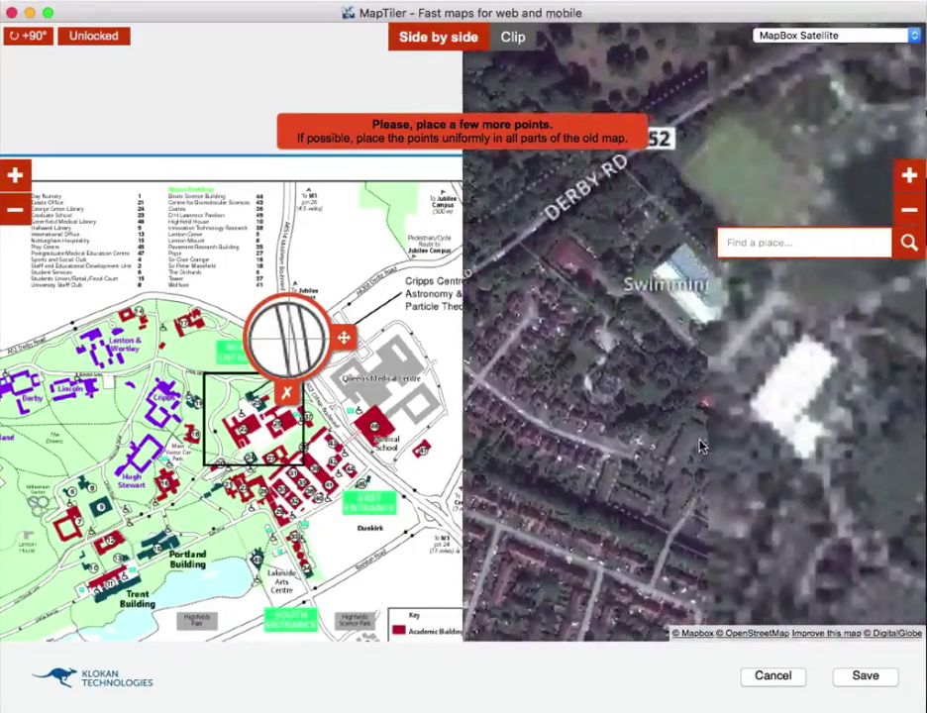
scroll(699, 446, "down", 5)
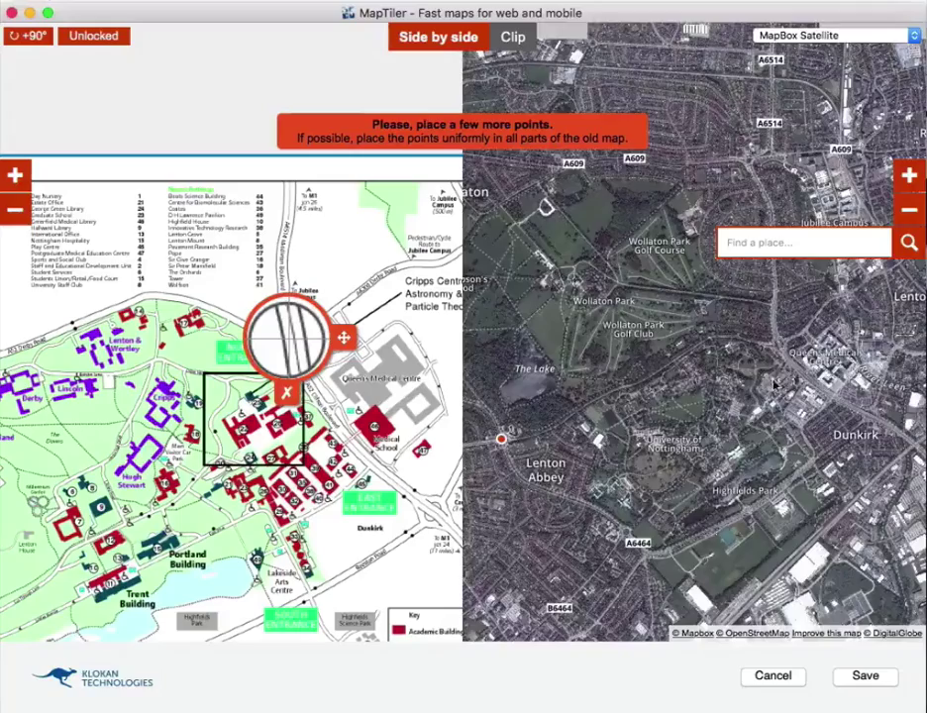
scroll(779, 352, "up", 2)
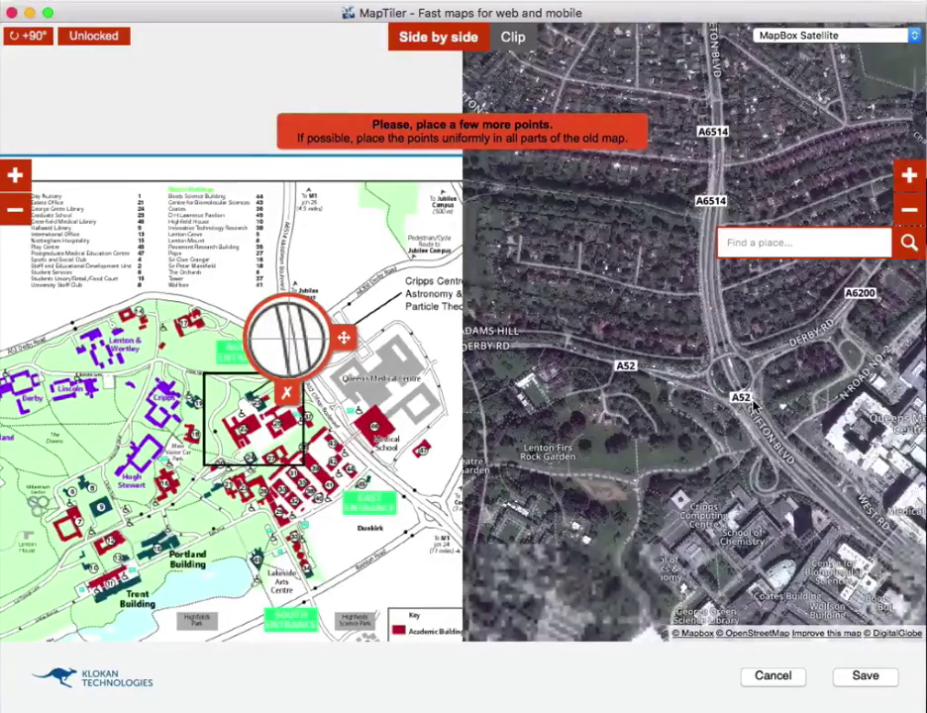
left_click(732, 379)
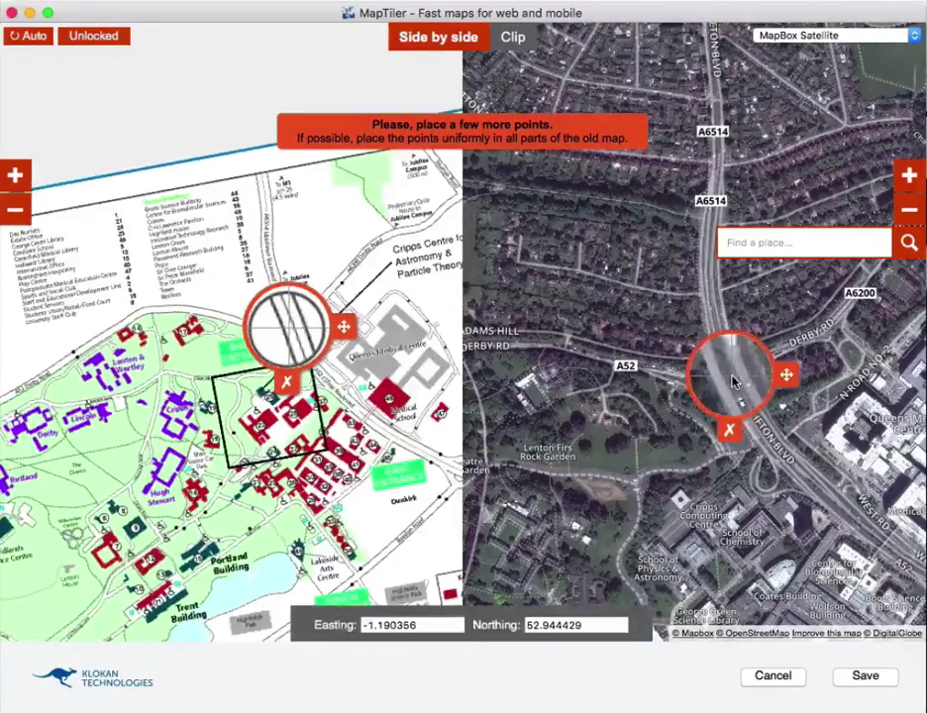
left_click(784, 448)
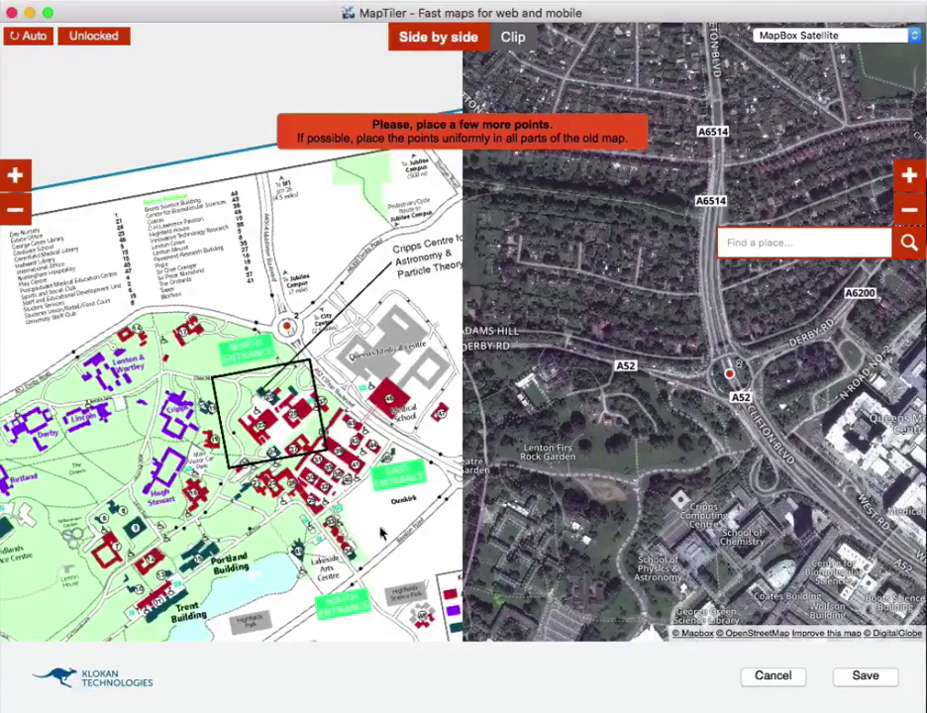
Place a third control point pair at the University Boulevard and Queens Road junction below Harry Mitchell College, fine-tuning its position on the satellite map
left_click_drag(377, 530, 377, 350)
left_click_drag(282, 481, 411, 424)
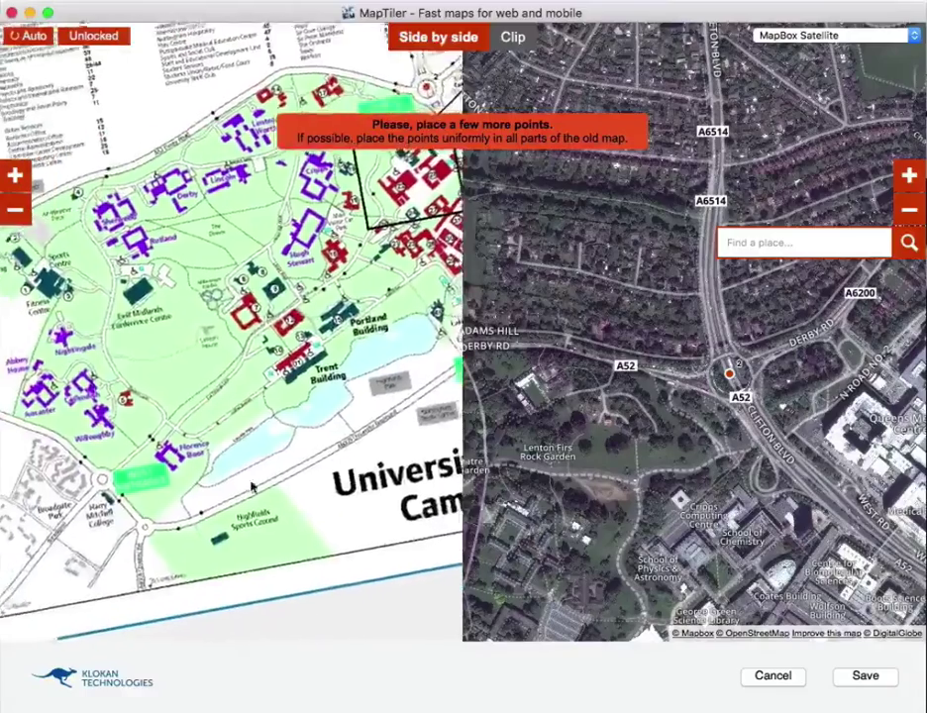
left_click_drag(237, 477, 299, 433)
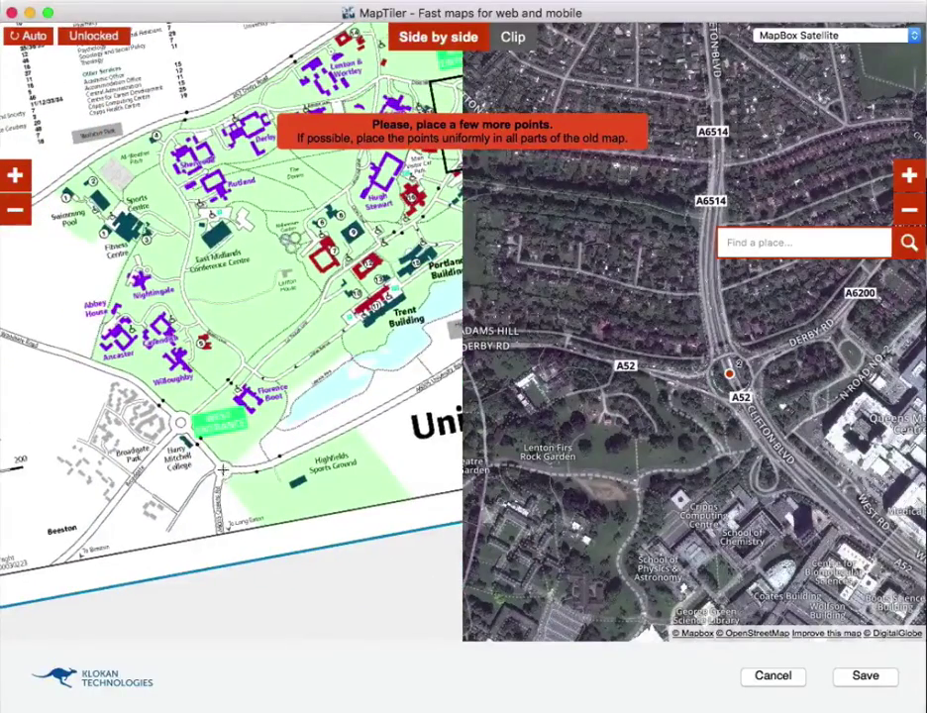
left_click(223, 469)
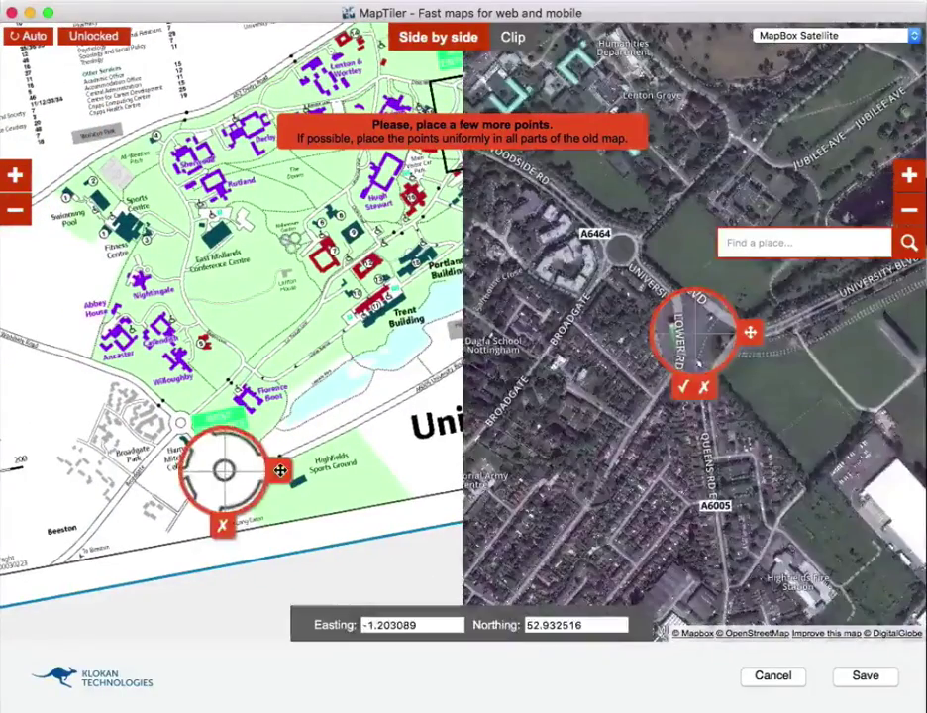
left_click(708, 467)
scroll(686, 499, "down", 5)
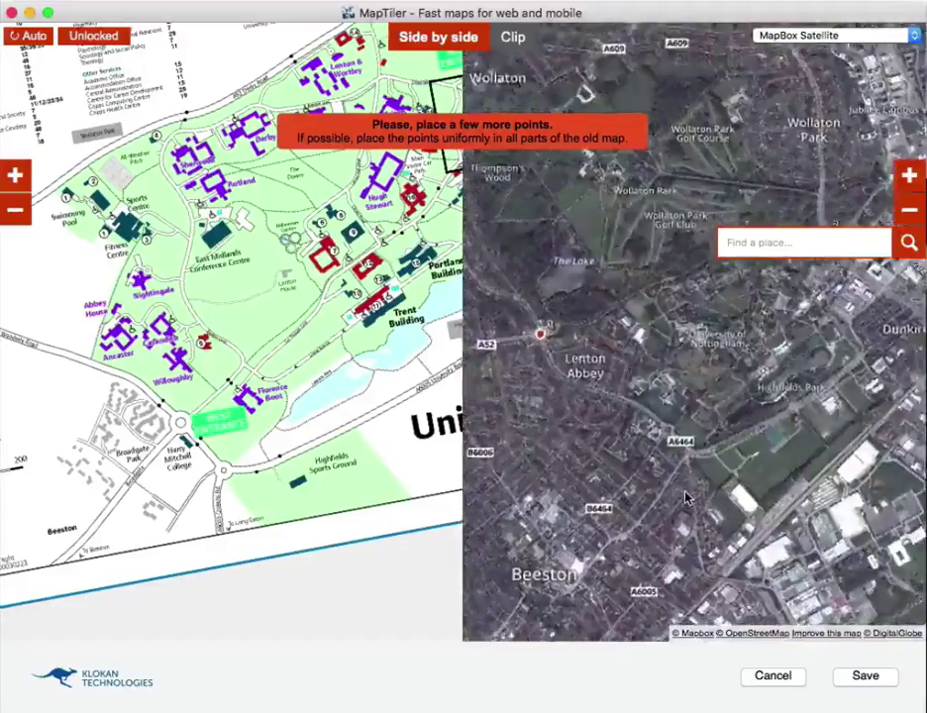
scroll(620, 445, "up", 5)
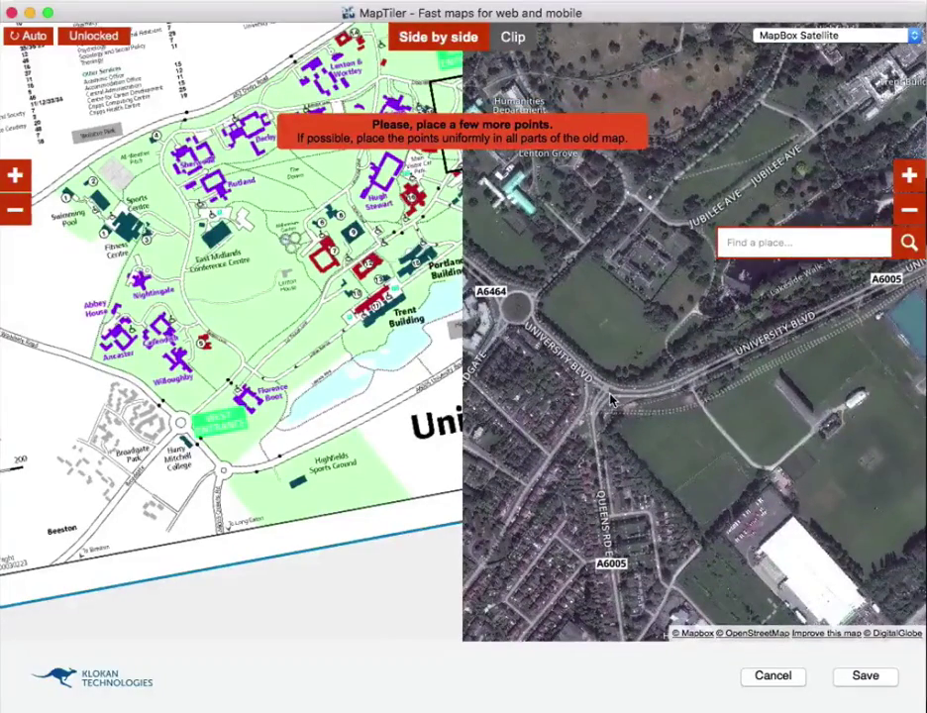
left_click_drag(603, 394, 615, 394)
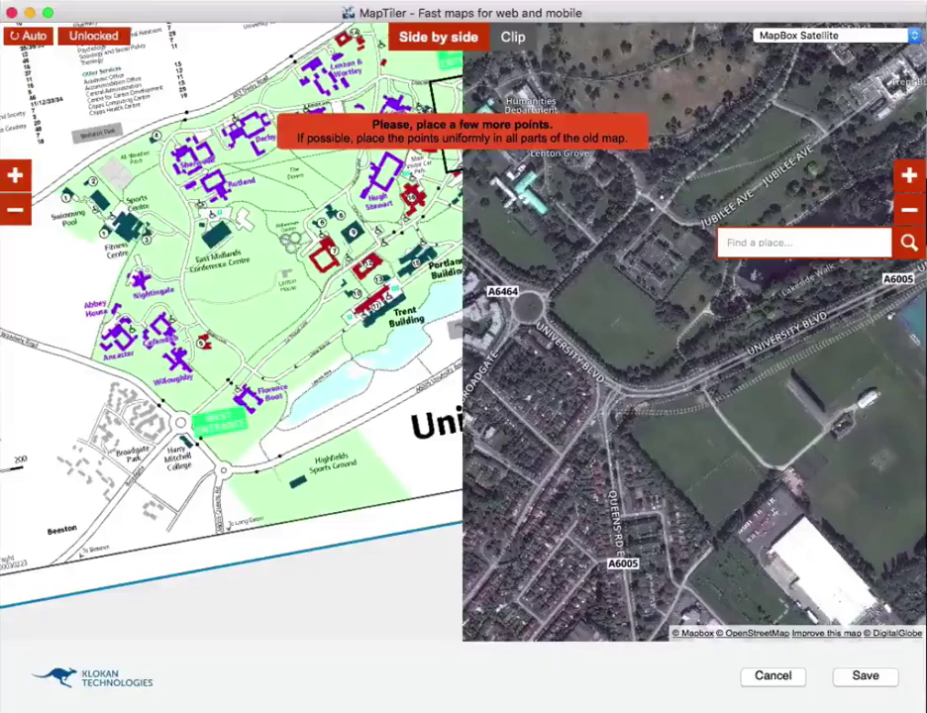
scroll(751, 408, "up", 3)
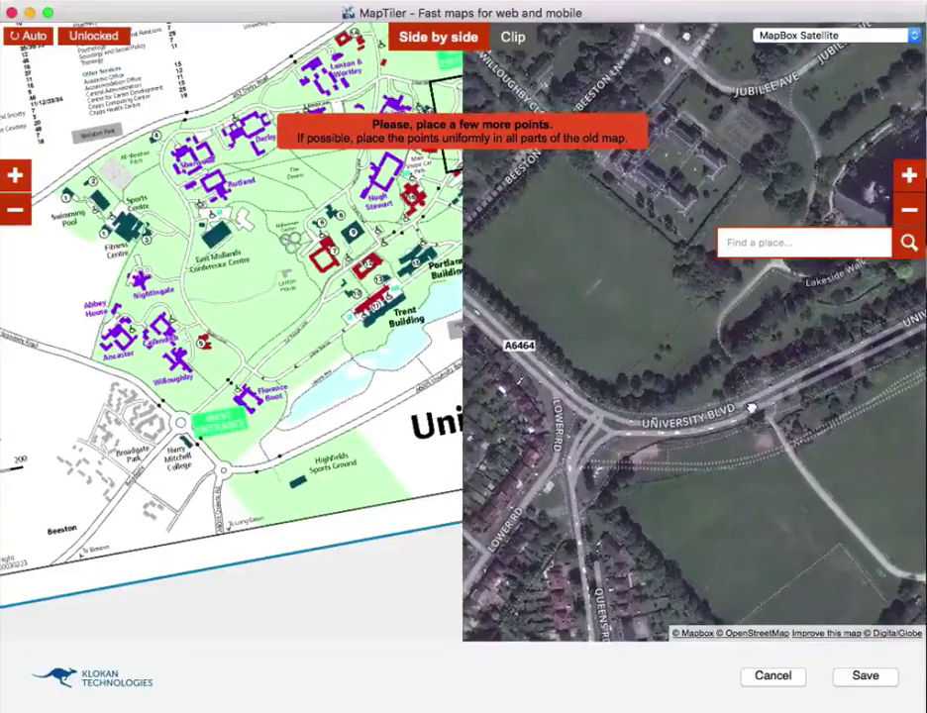
left_click(581, 432)
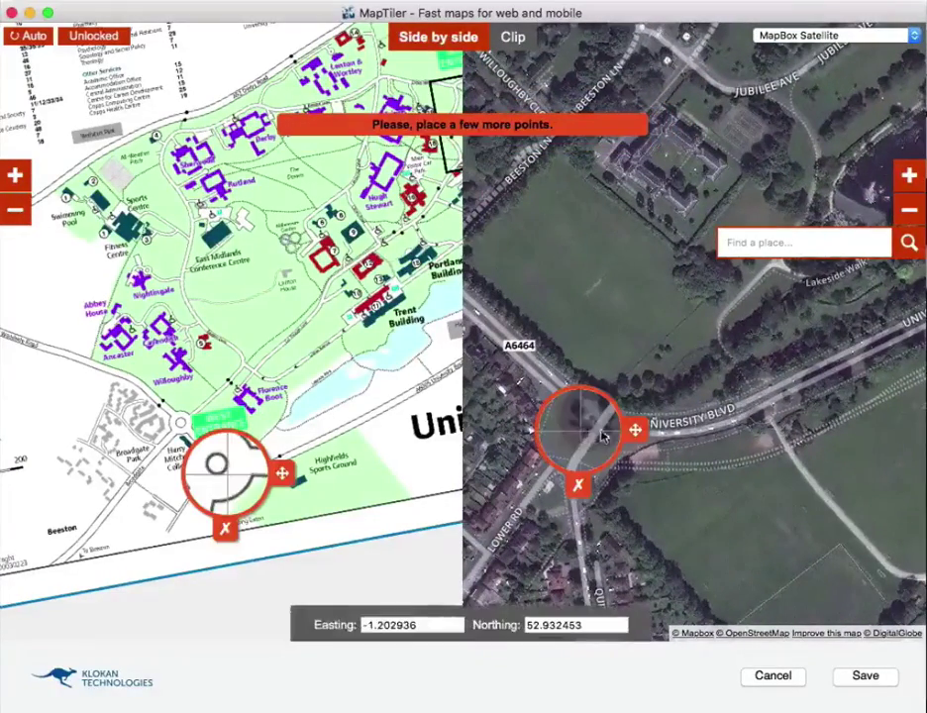
mouse_move(634, 430)
left_mouse_down()
mouse_move(653, 424)
mouse_move(638, 426)
left_mouse_up()
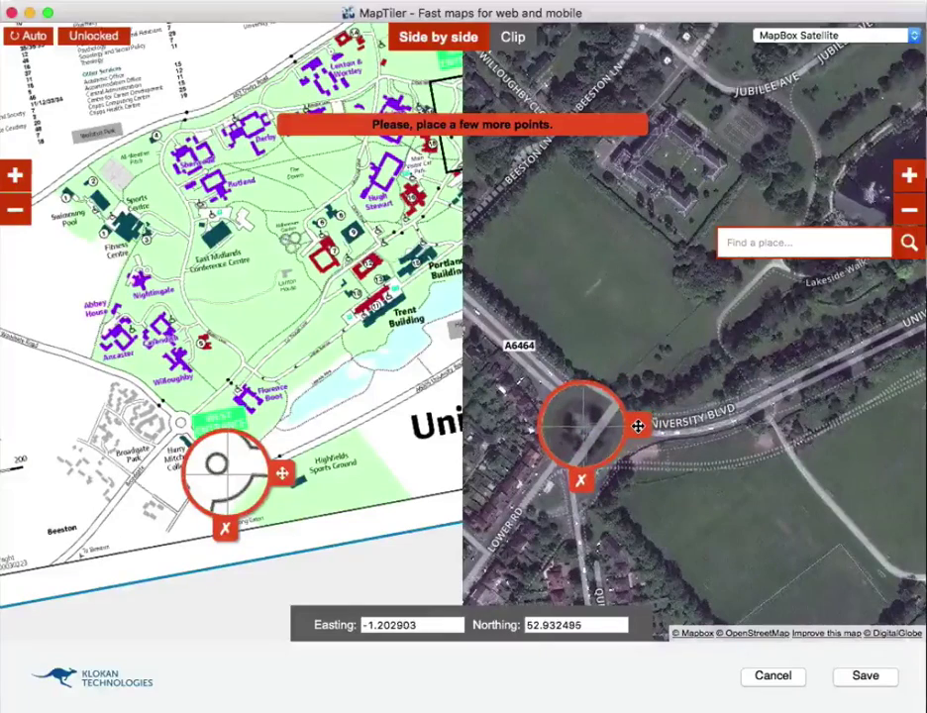
left_click(713, 517)
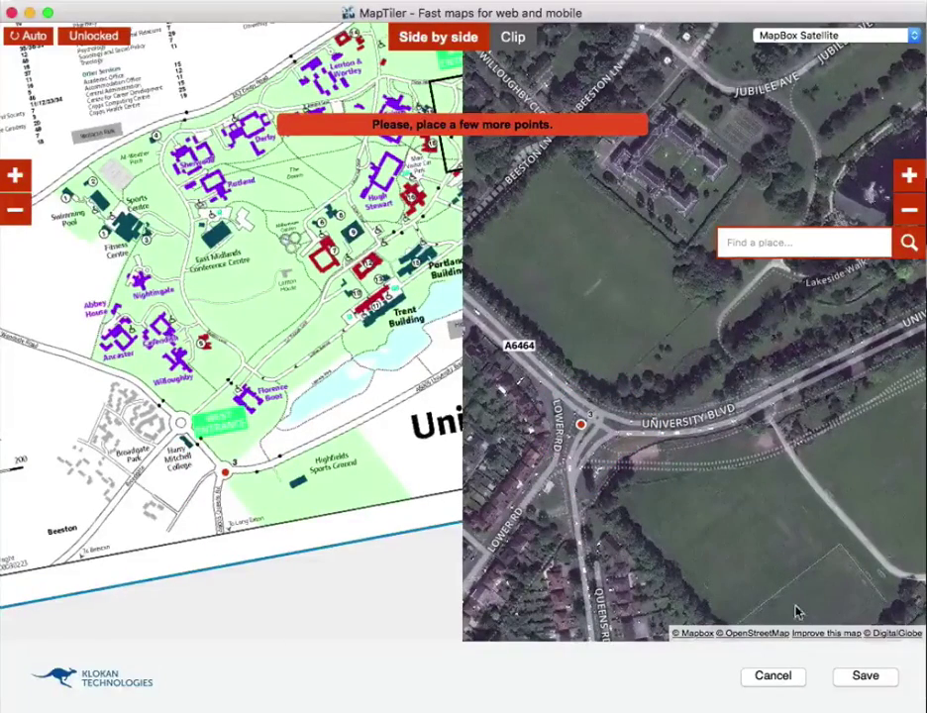
Save the three control point pairs as the geographical location of campus-small.jpg
scroll(729, 508, "down", 3)
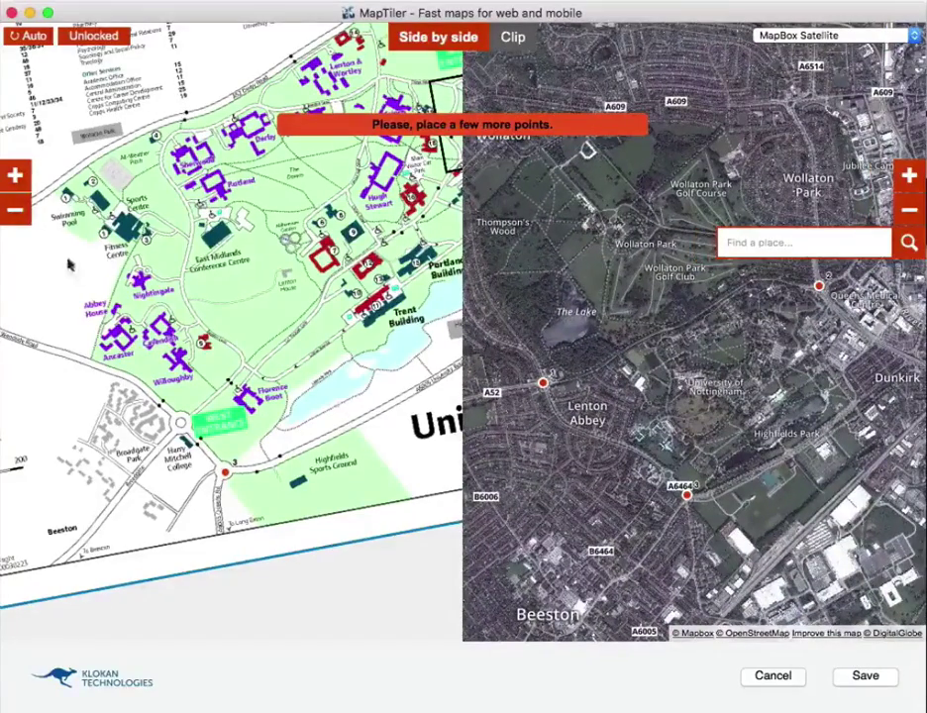
left_click(17, 211)
left_click_drag(337, 407, 300, 453)
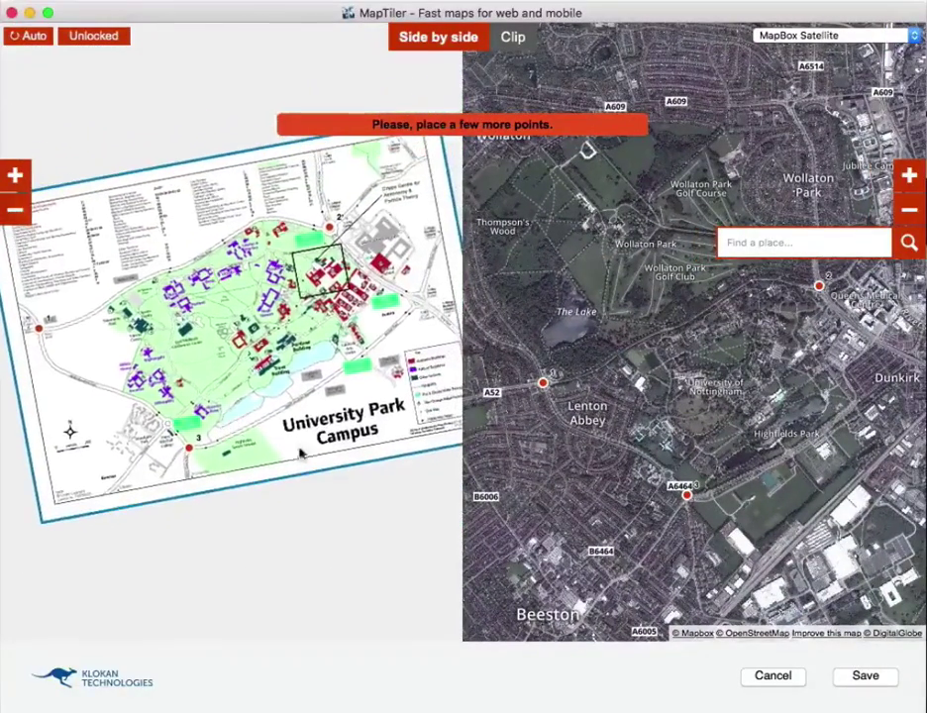
left_click(865, 677)
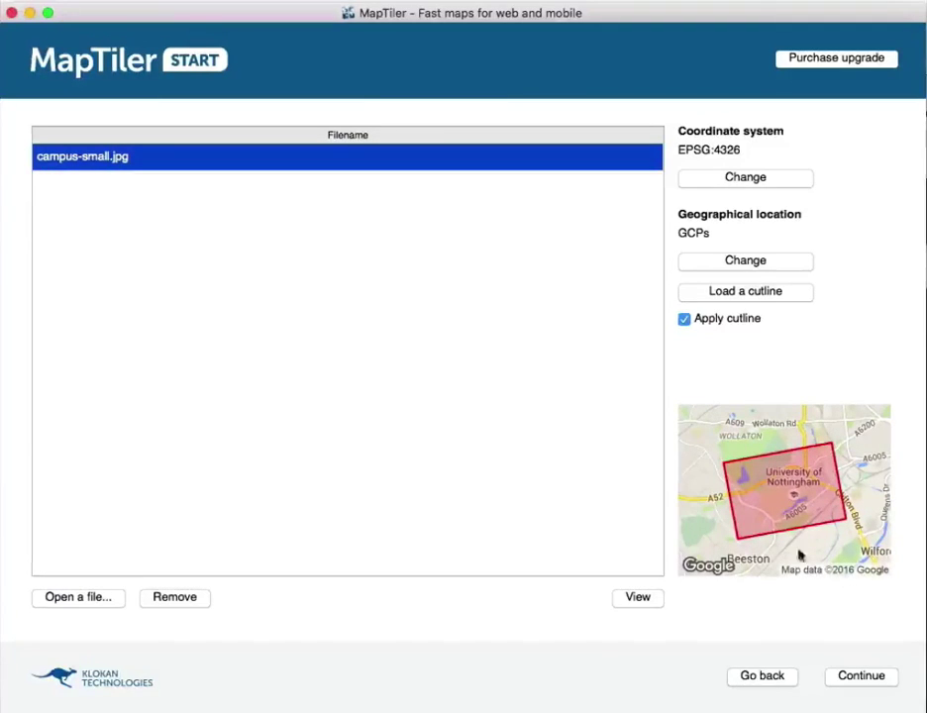
Render the map as MBTiles with zoom levels 13 to 18, saved as campus-small.mbtiles in the check folder
left_click(861, 678)
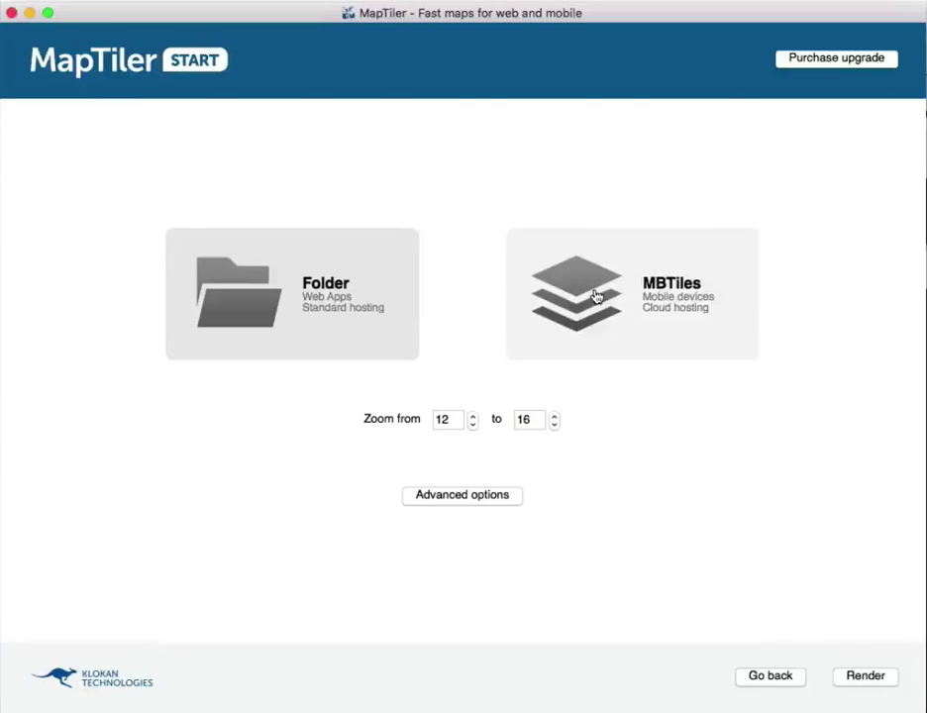
left_click(577, 337)
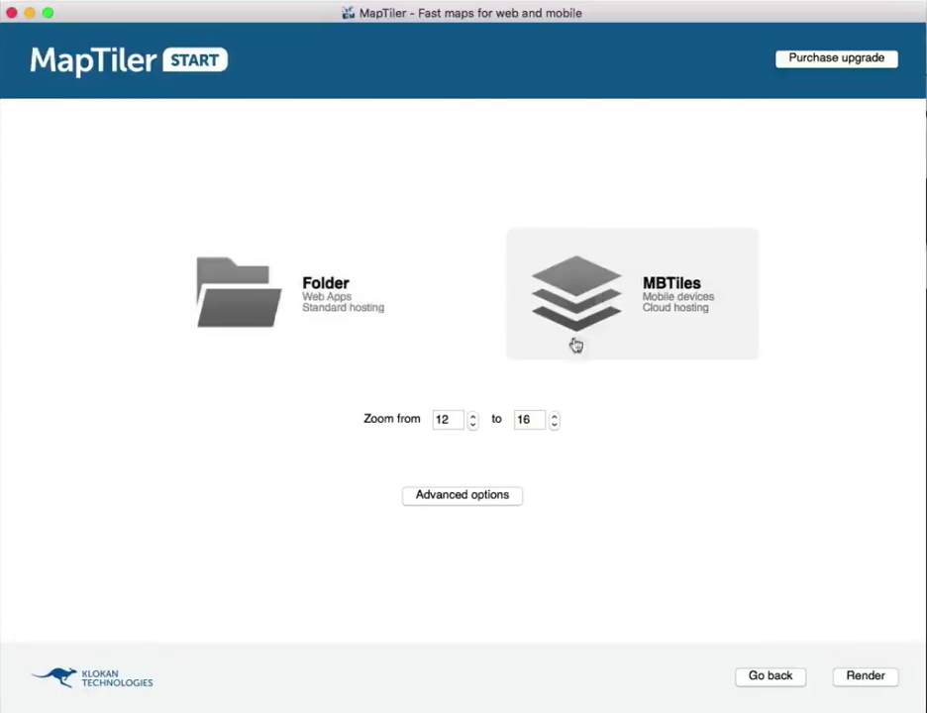
left_click(474, 417)
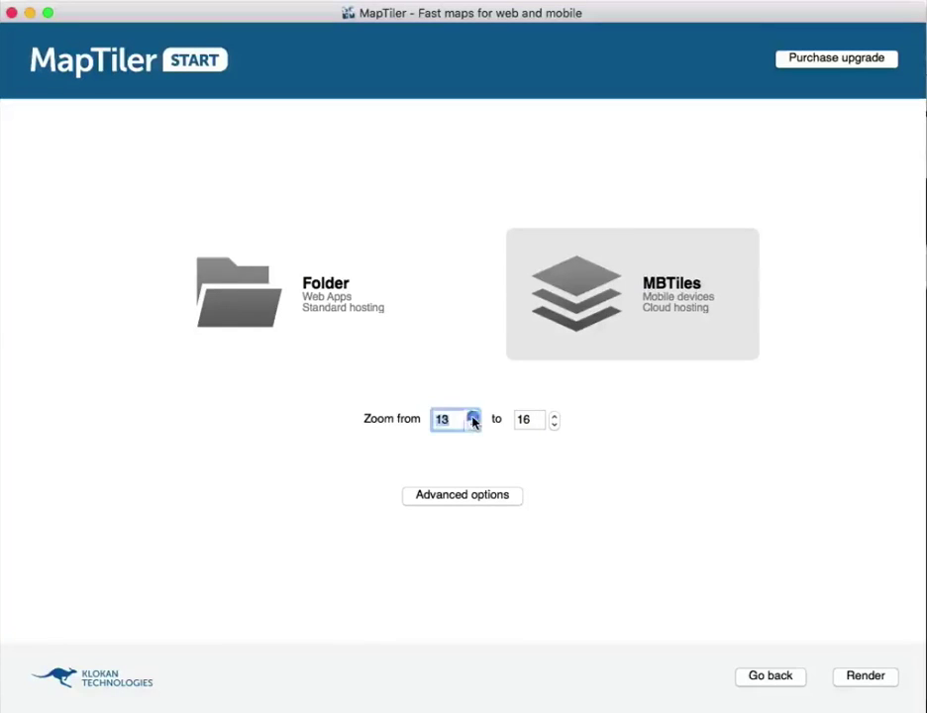
left_click(555, 417)
left_click(555, 417)
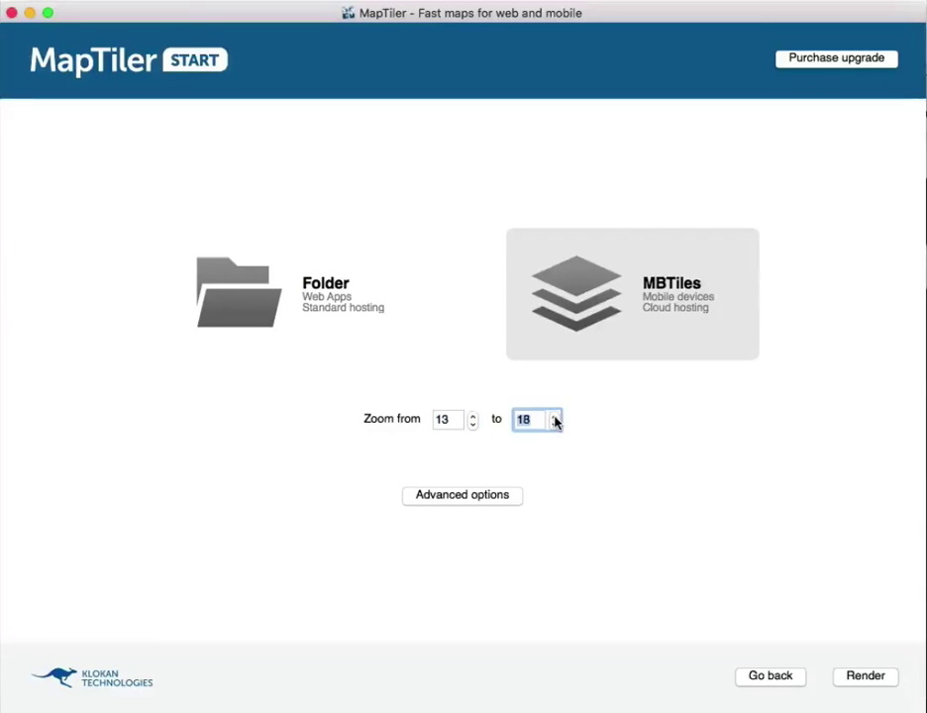
left_click(852, 677)
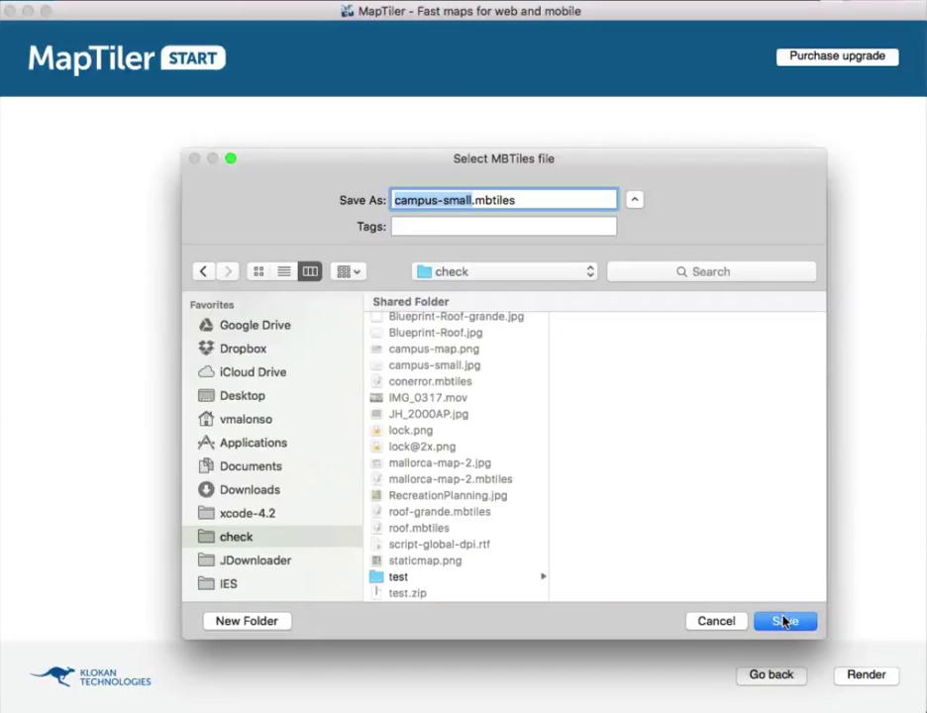
left_click(784, 621)
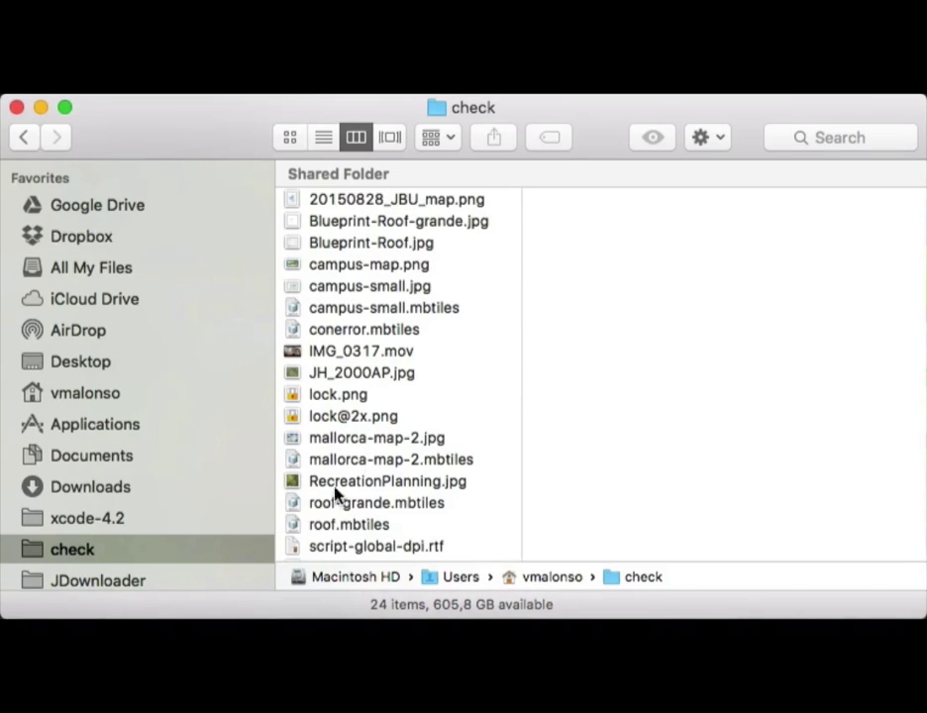
In Finder, copy campus-small.mbtiles from the check folder into Dropbox's Aplicaciones > Measure Map Pro folder
left_click(348, 309)
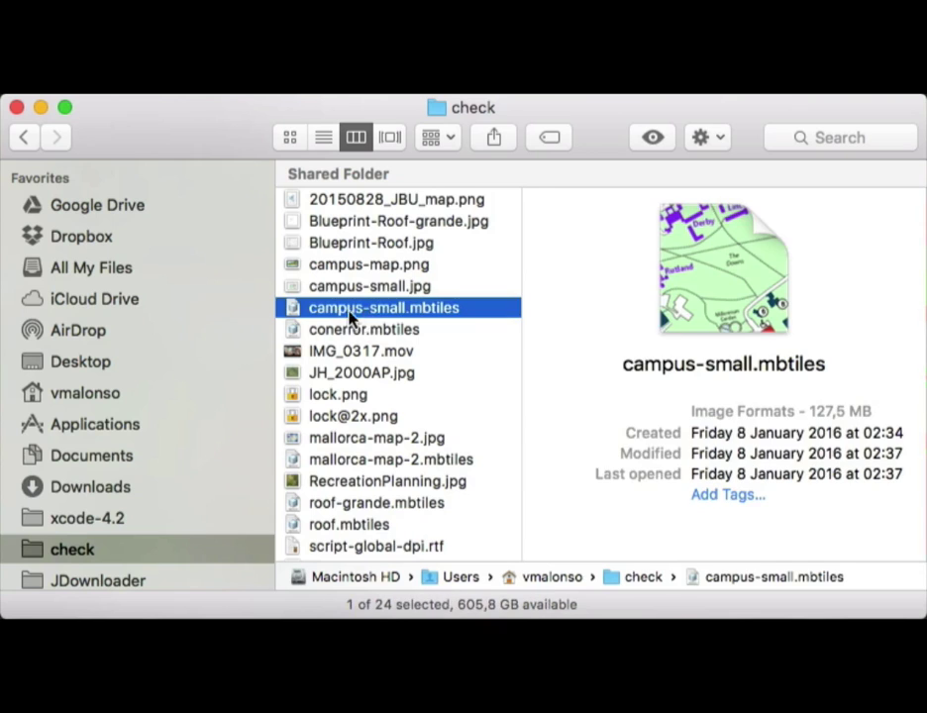
right_click(348, 312)
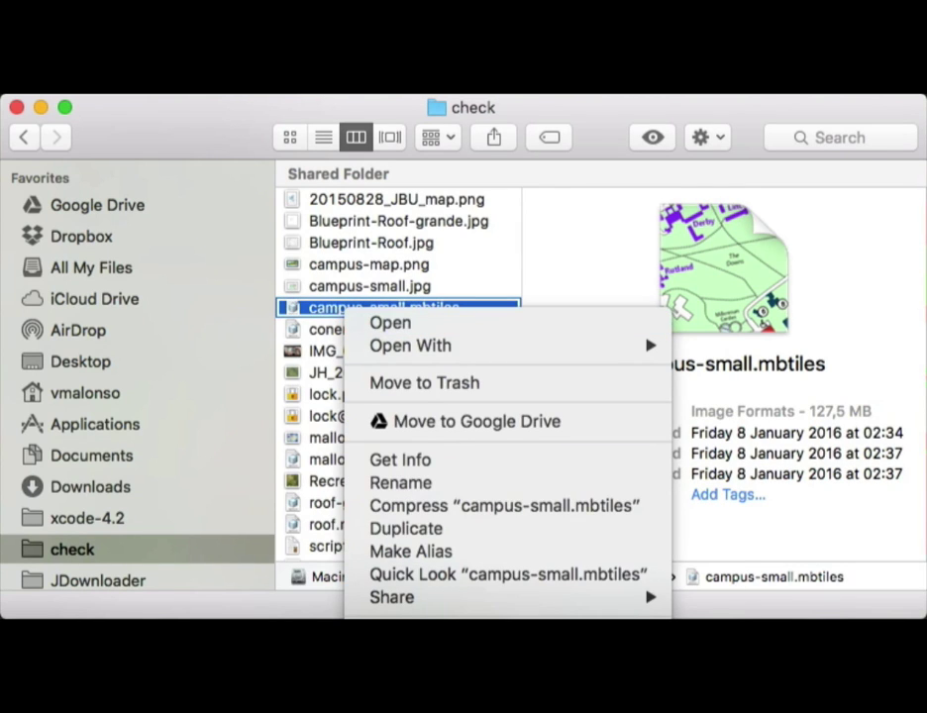
left_click(283, 367)
left_click(133, 238)
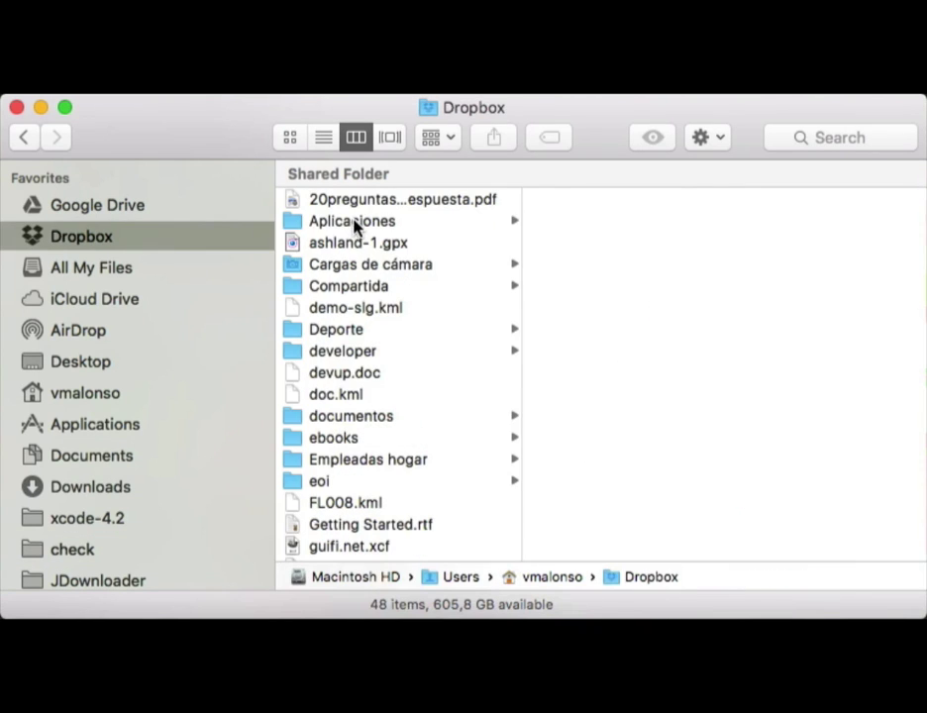
left_click(356, 222)
left_click(622, 333)
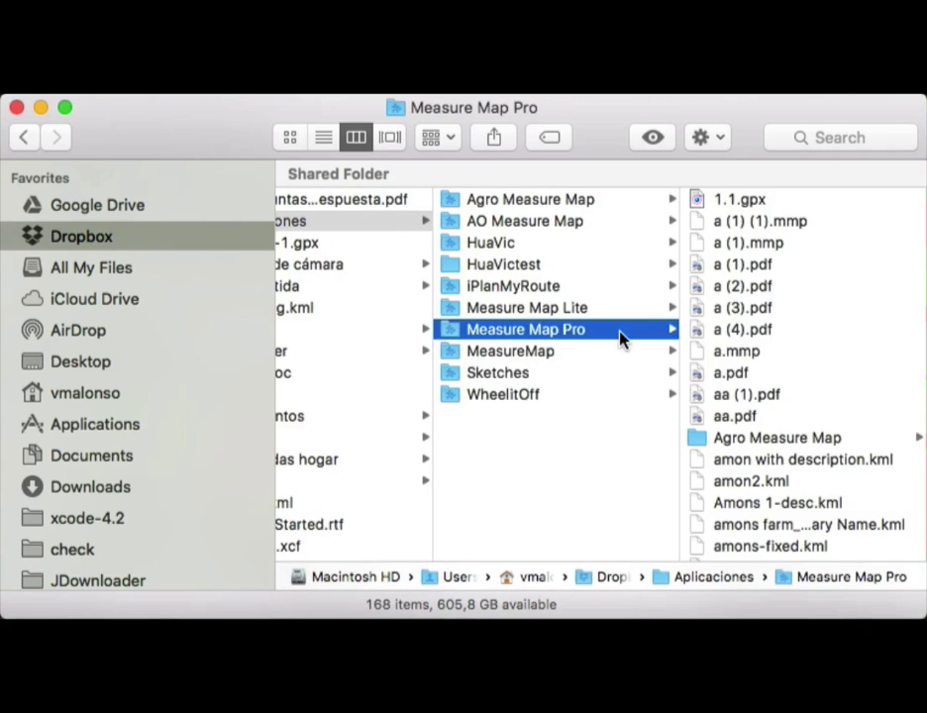
right_click(569, 331)
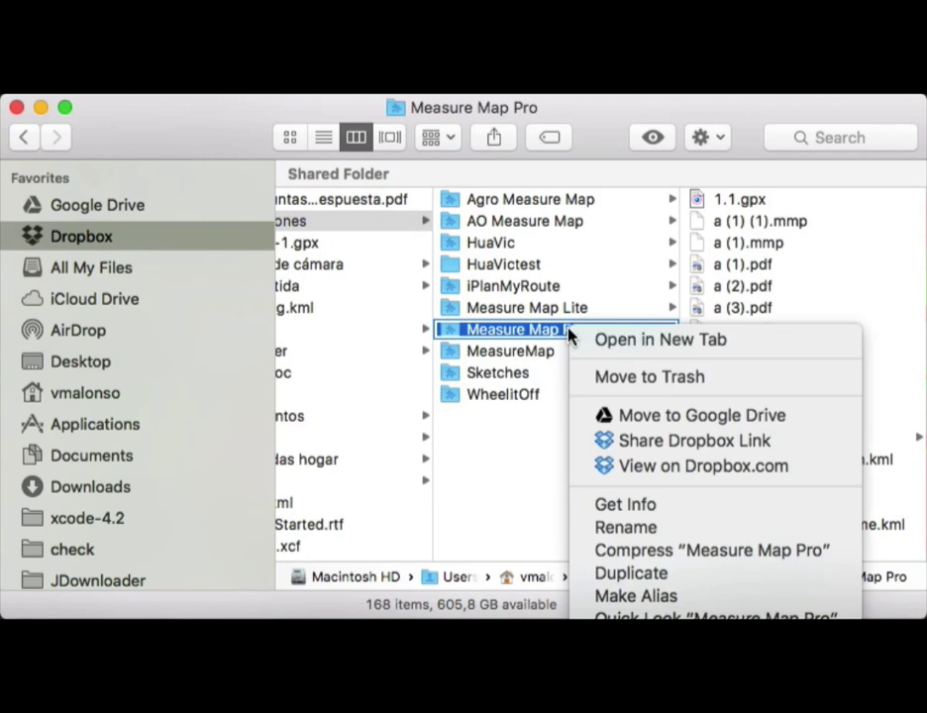
left_click(642, 443)
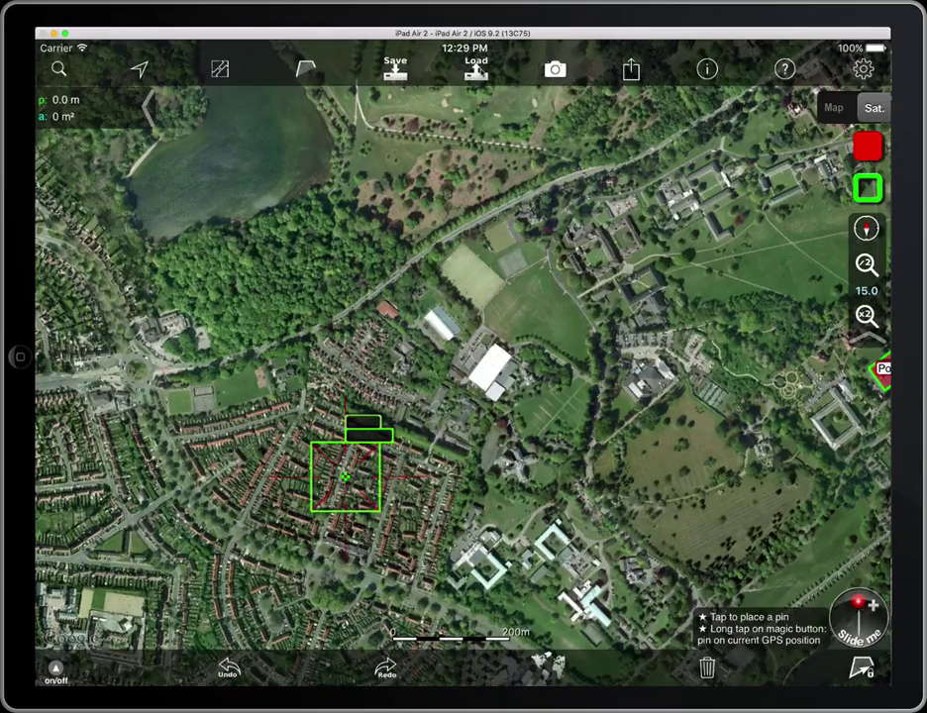
In Measure Map Pro on the iPad simulator, load campus-small.mbtiles from Dropbox as a map overlay
left_click(481, 67)
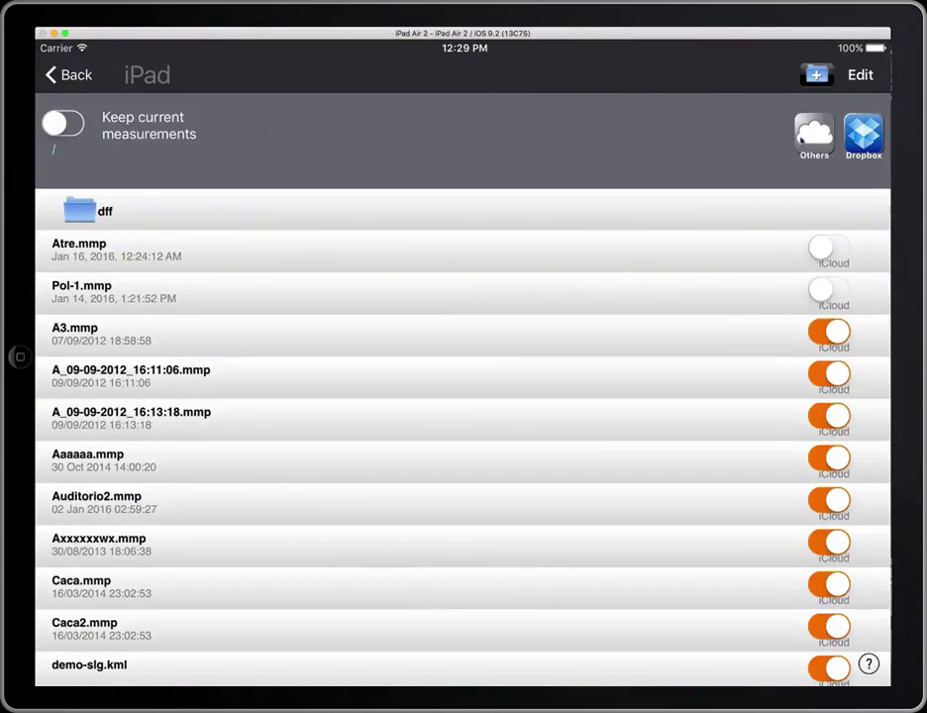
left_click(850, 139)
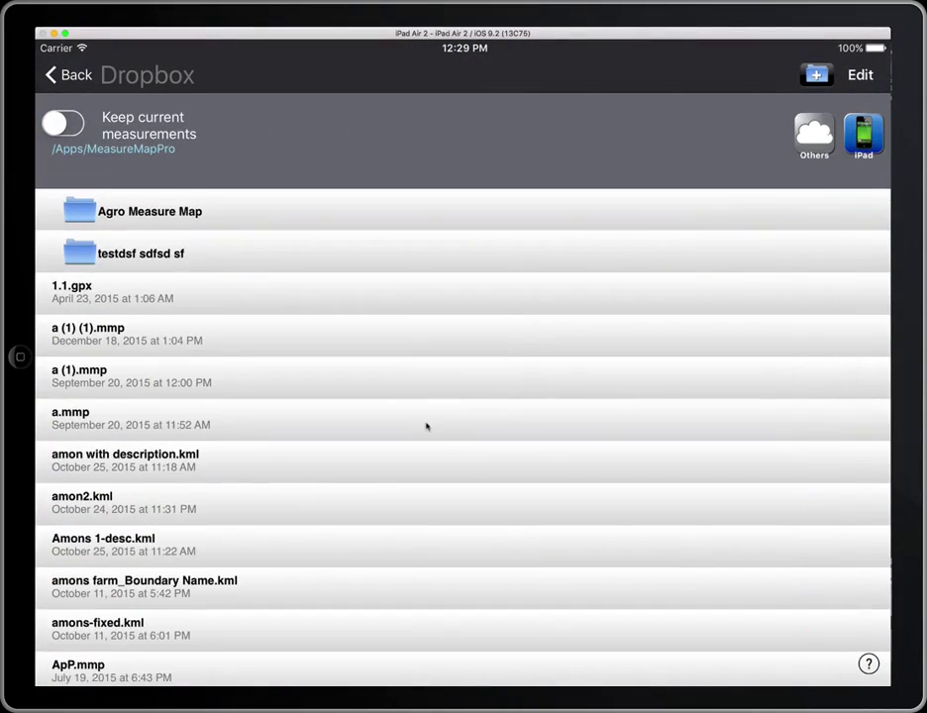
scroll(389, 539, "down", 10)
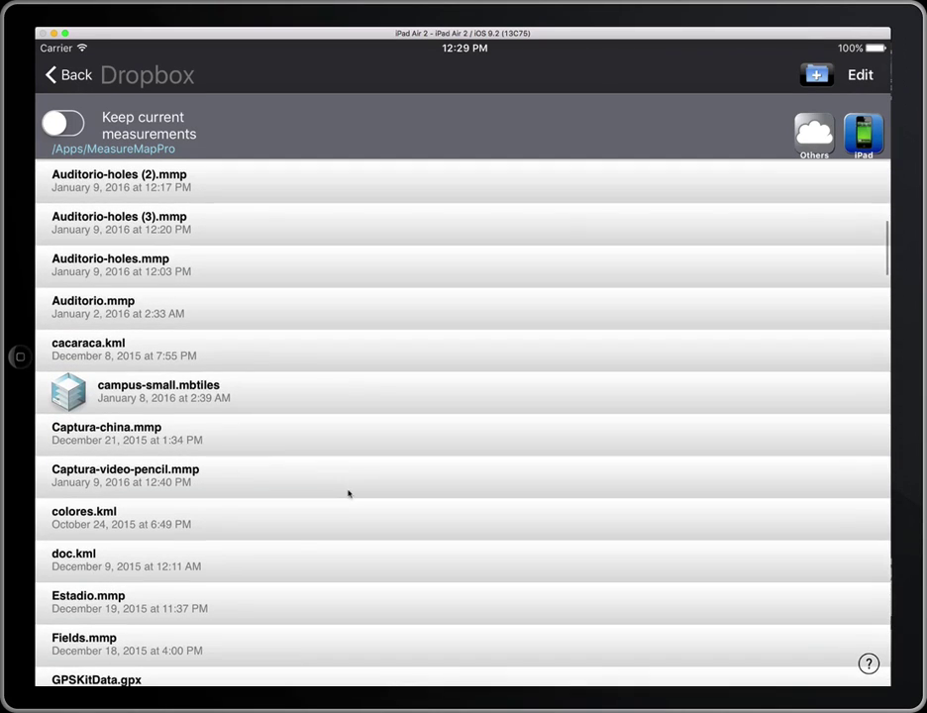
left_click(257, 393)
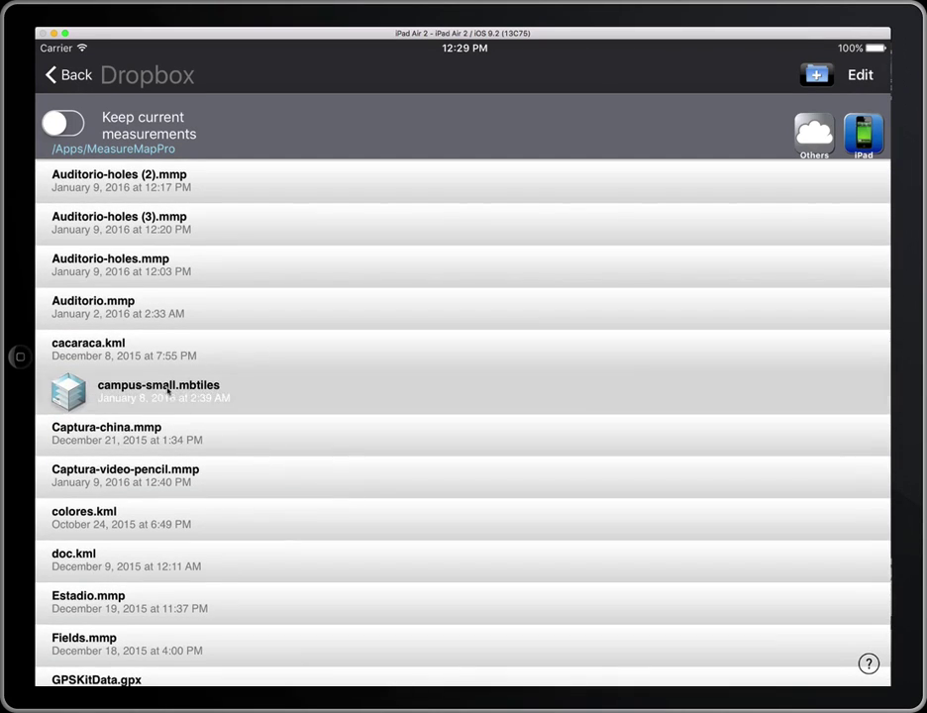
left_click(521, 388)
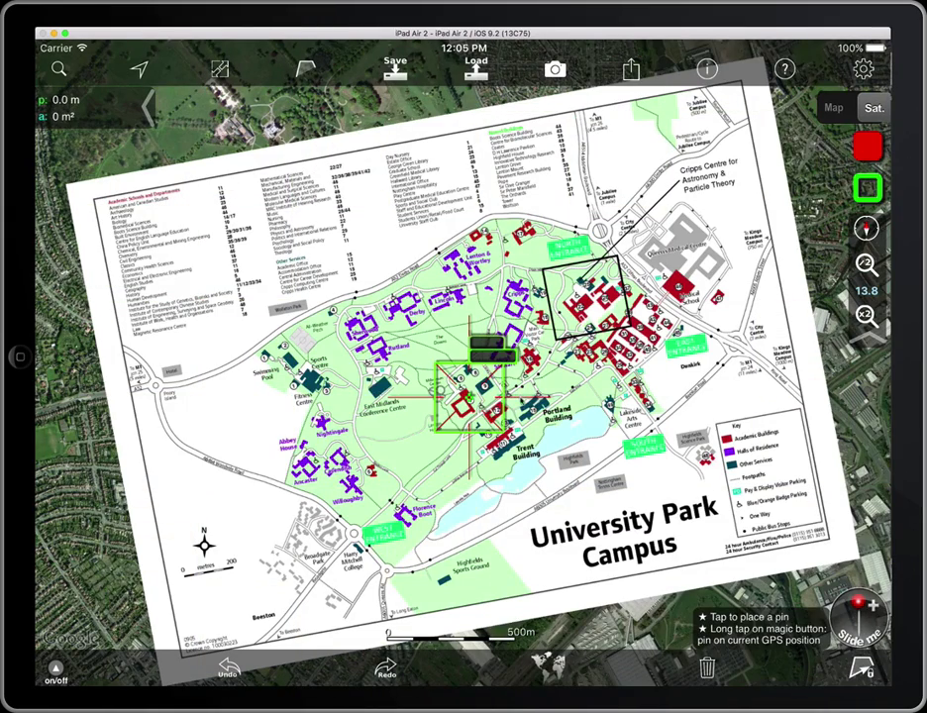
Place the first measurement pin on the western corner of building 9 on the campus map overlay
left_click(794, 402)
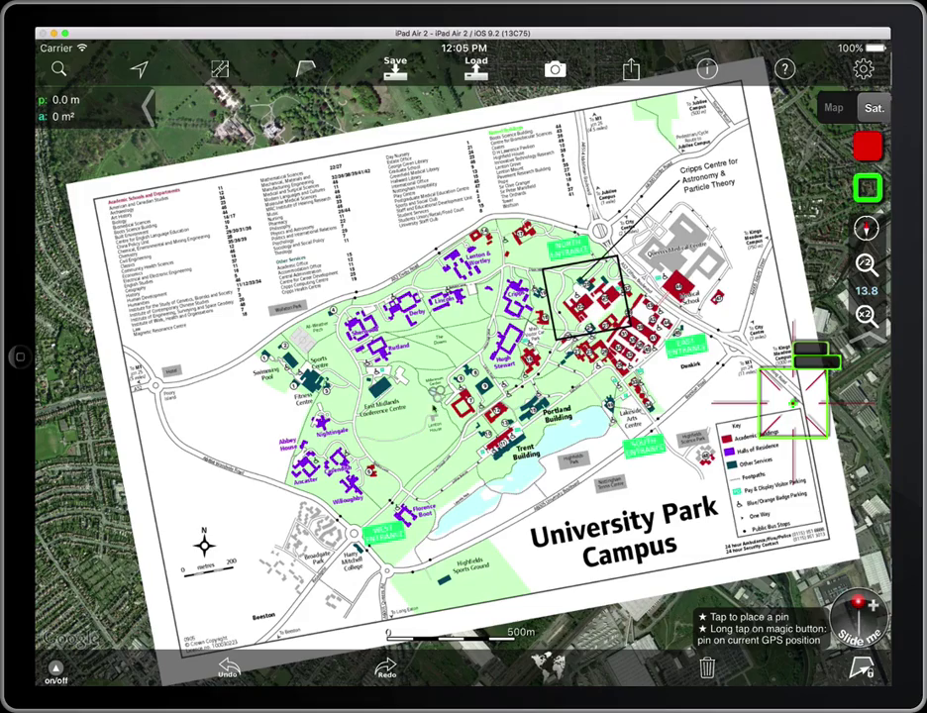
mouse_move(600, 539)
left_mouse_down()
mouse_move(513, 429)
mouse_move(600, 533)
left_mouse_up()
left_click_drag(509, 439, 538, 487)
left_click_drag(498, 441, 554, 492)
left_click_drag(503, 447, 547, 509)
left_click_drag(658, 544, 572, 416)
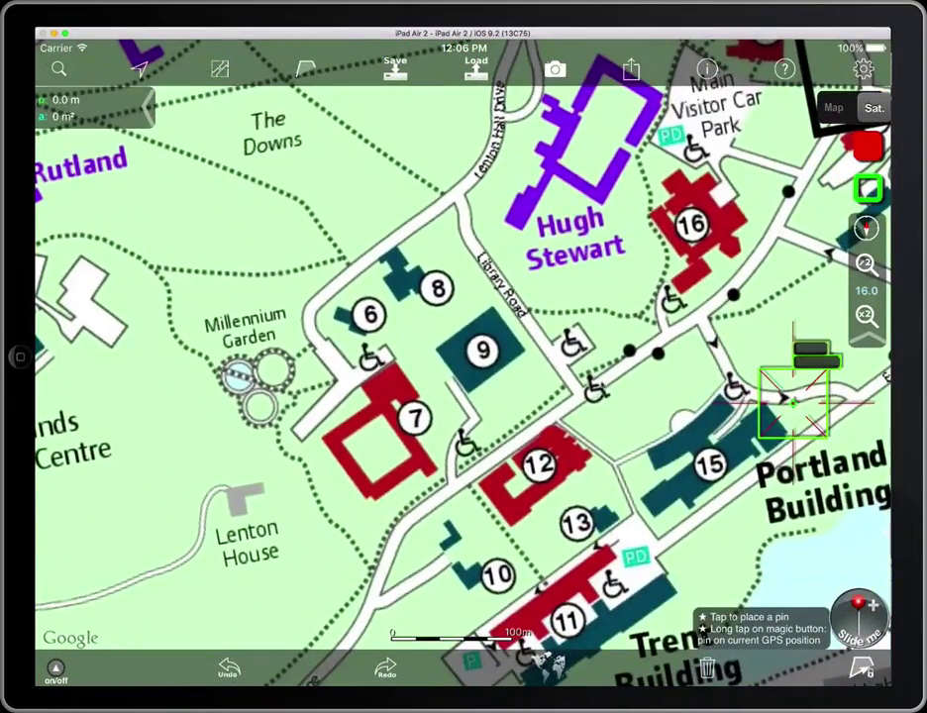
left_click_drag(763, 414, 429, 367)
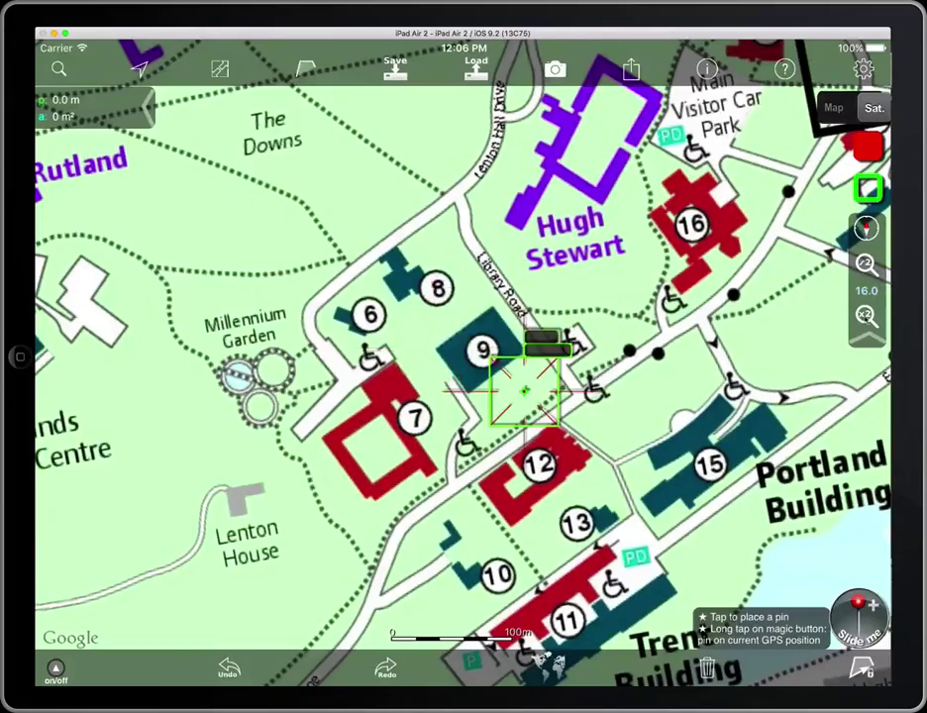
left_click(866, 317)
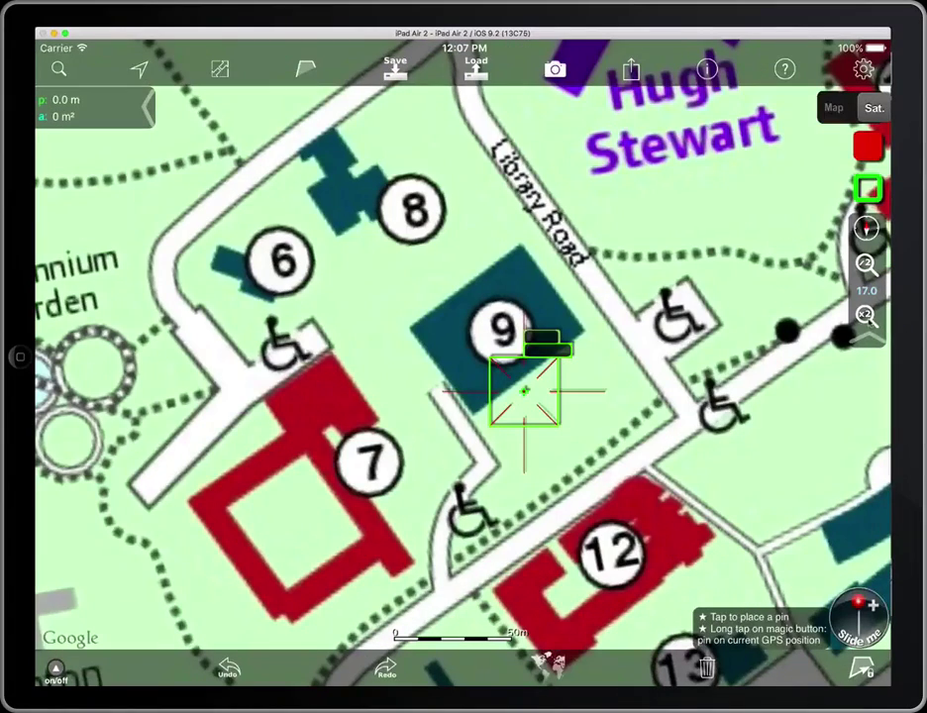
left_click(867, 317)
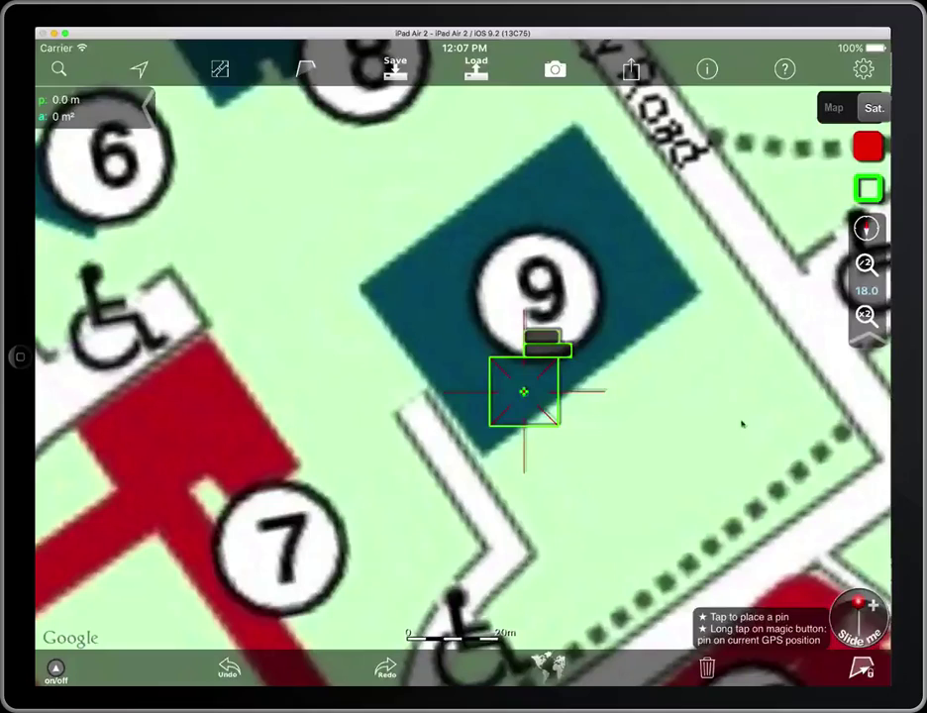
left_click_drag(741, 424, 726, 450)
left_click_drag(529, 414, 317, 354)
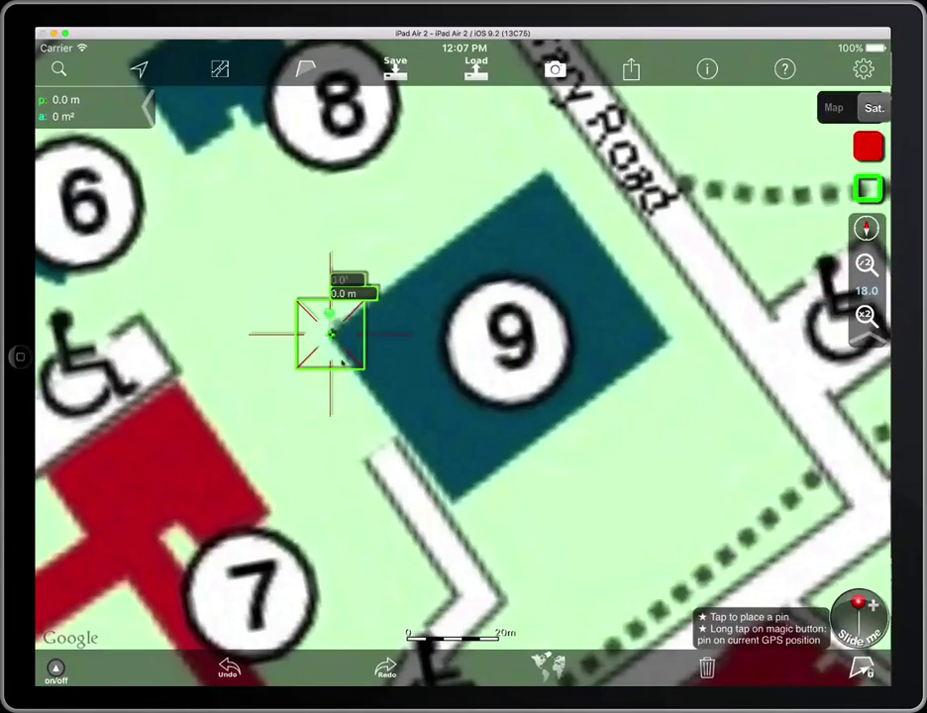
Place pins on the other three corners of building 9 and finish it as a closed, locked polygon
left_click_drag(343, 363, 476, 537)
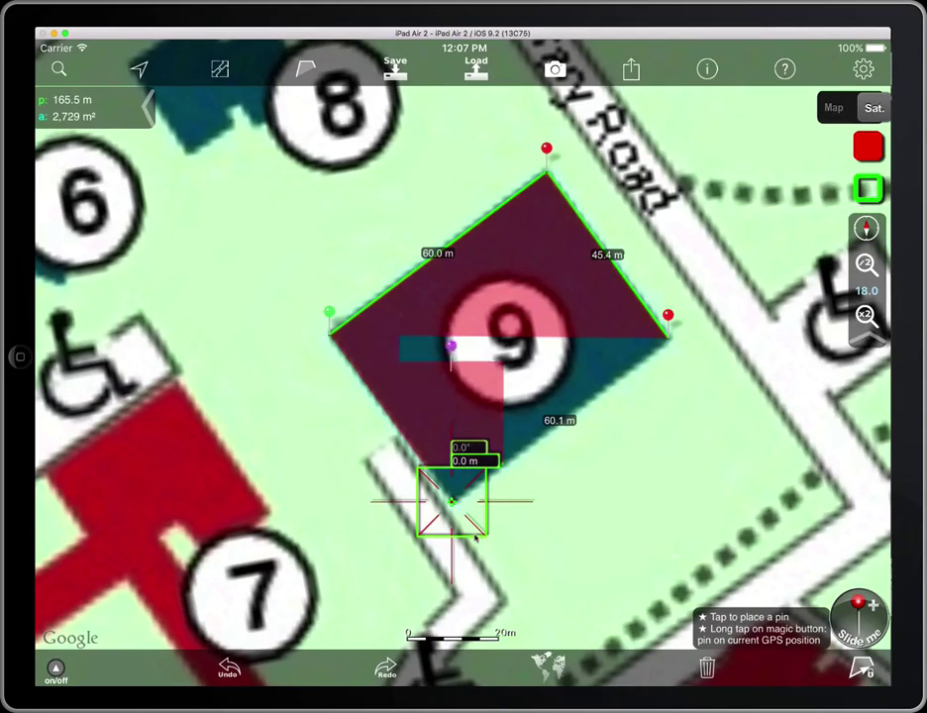
left_click(295, 482)
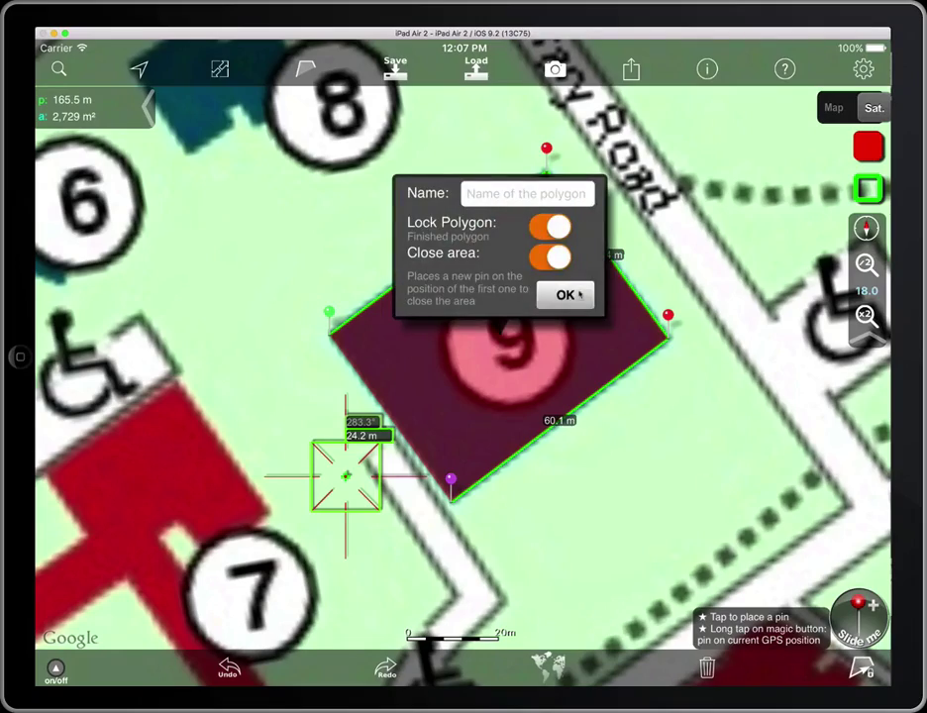
left_click(564, 293)
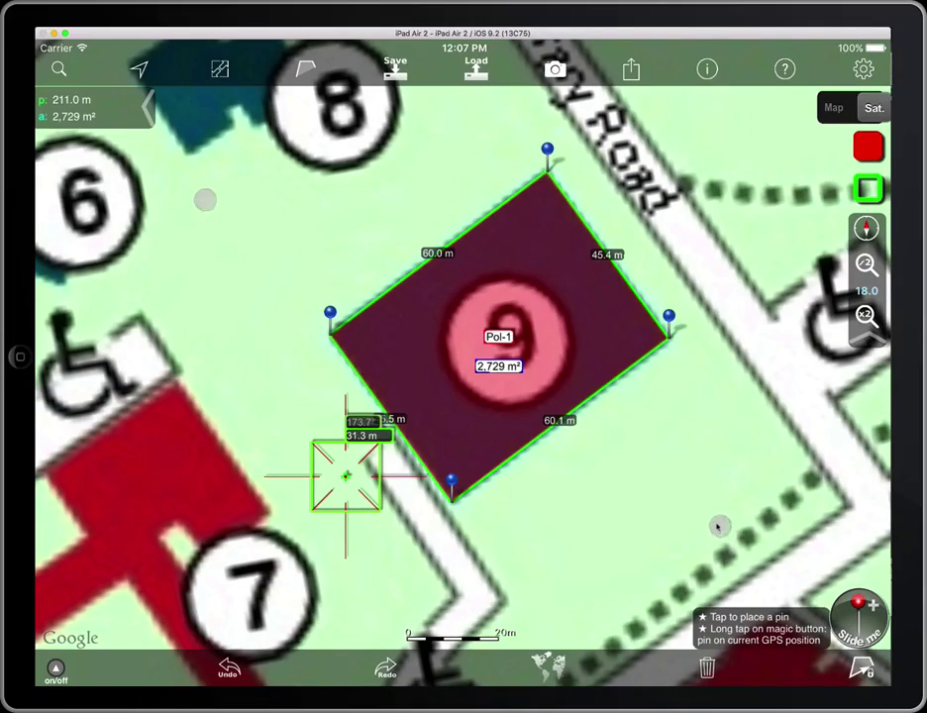
Turn off the display of pins and labels on the map while keeping the polygon shown
left_click_drag(653, 484, 560, 428)
left_click_drag(647, 489, 554, 426)
left_click_drag(610, 493, 509, 408)
left_click_drag(557, 460, 554, 381)
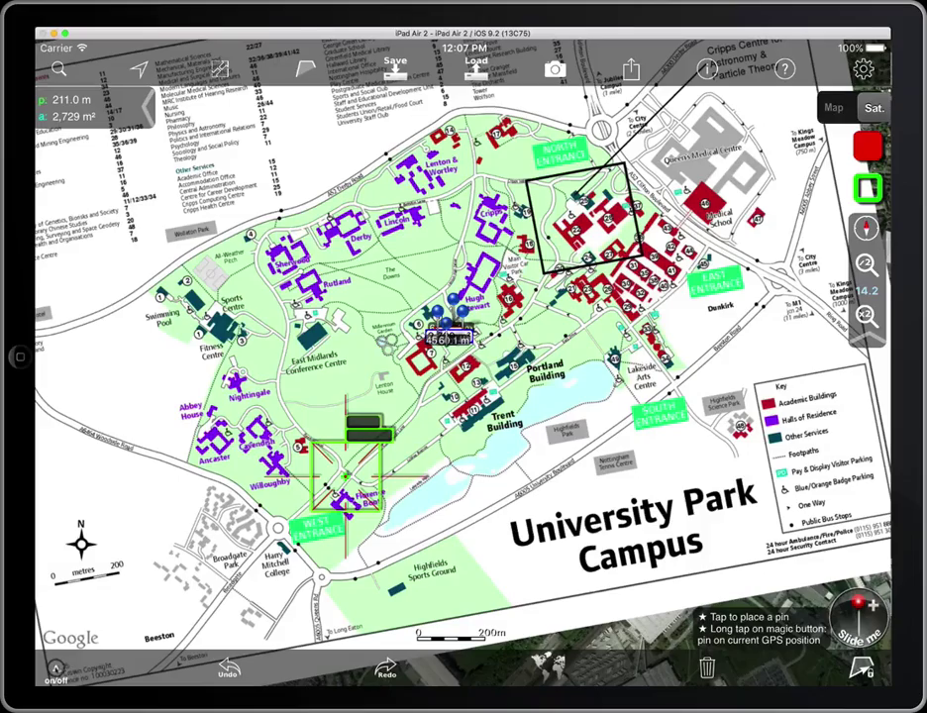
left_click(57, 670)
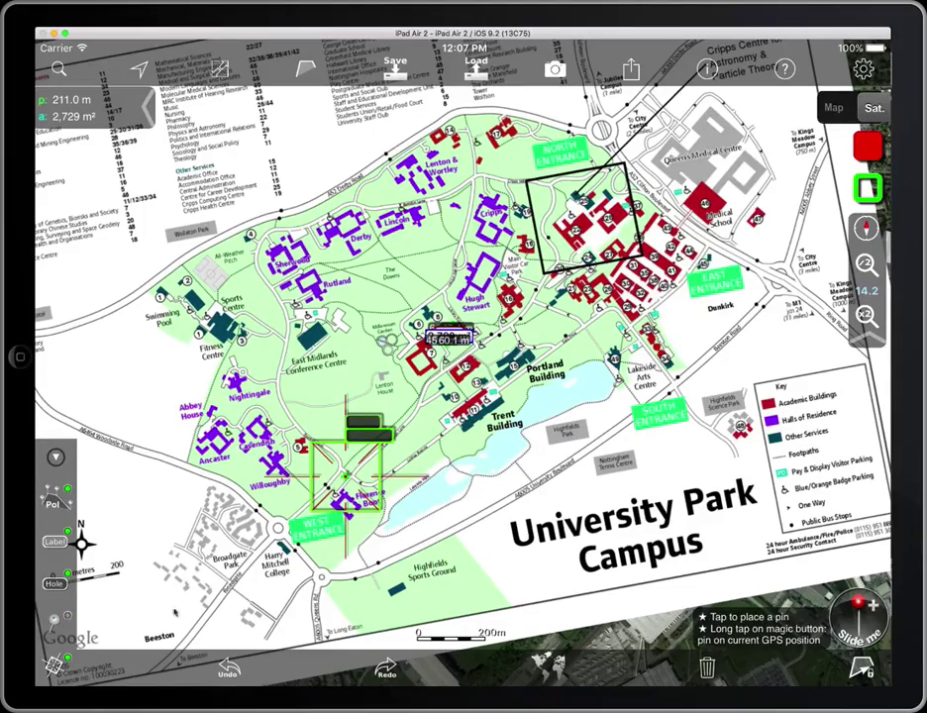
left_click(58, 547)
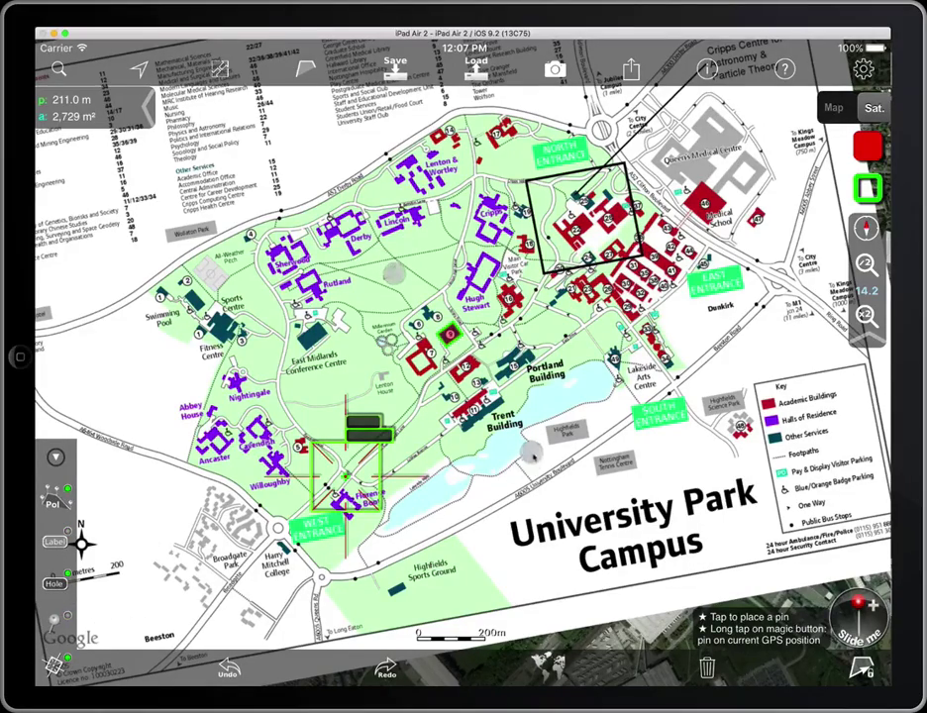
Bring up the option to remove the .mbtiles overlay from the map and decline it
left_click_drag(538, 457, 601, 511)
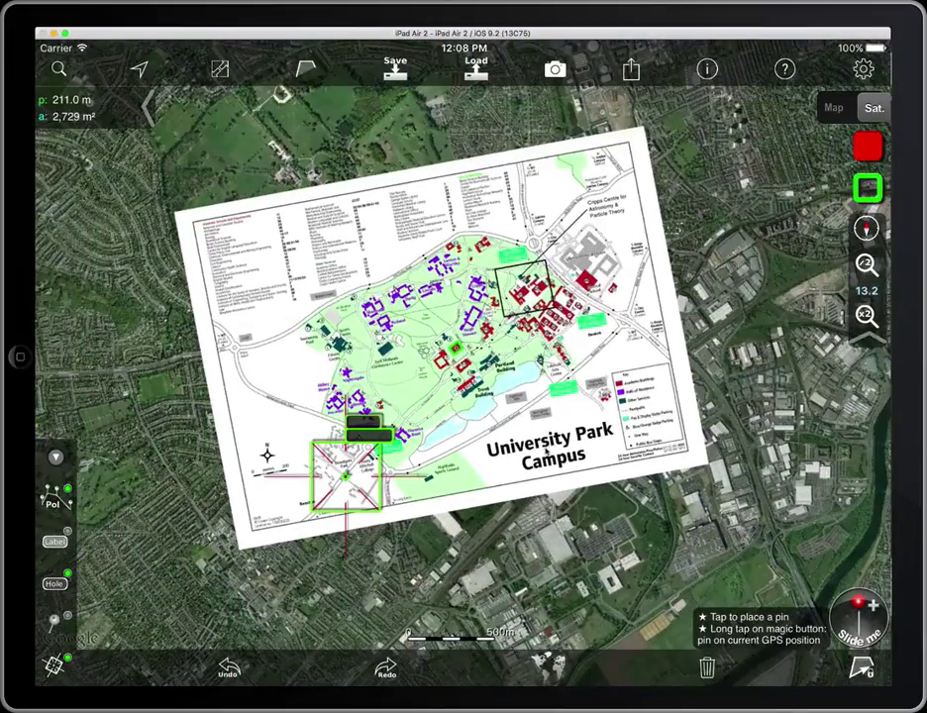
left_click(408, 393)
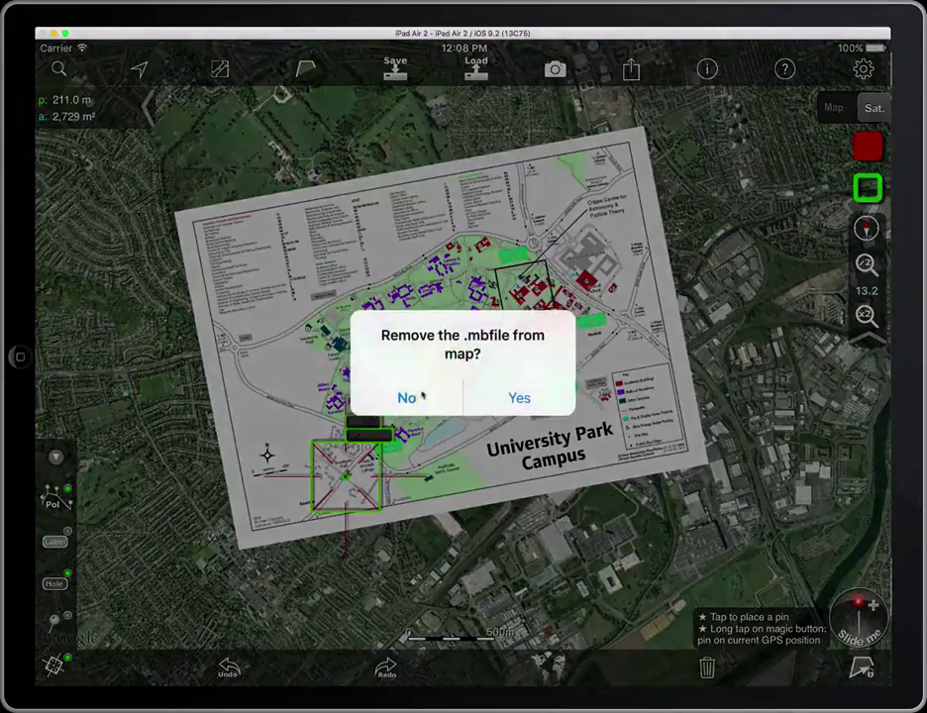